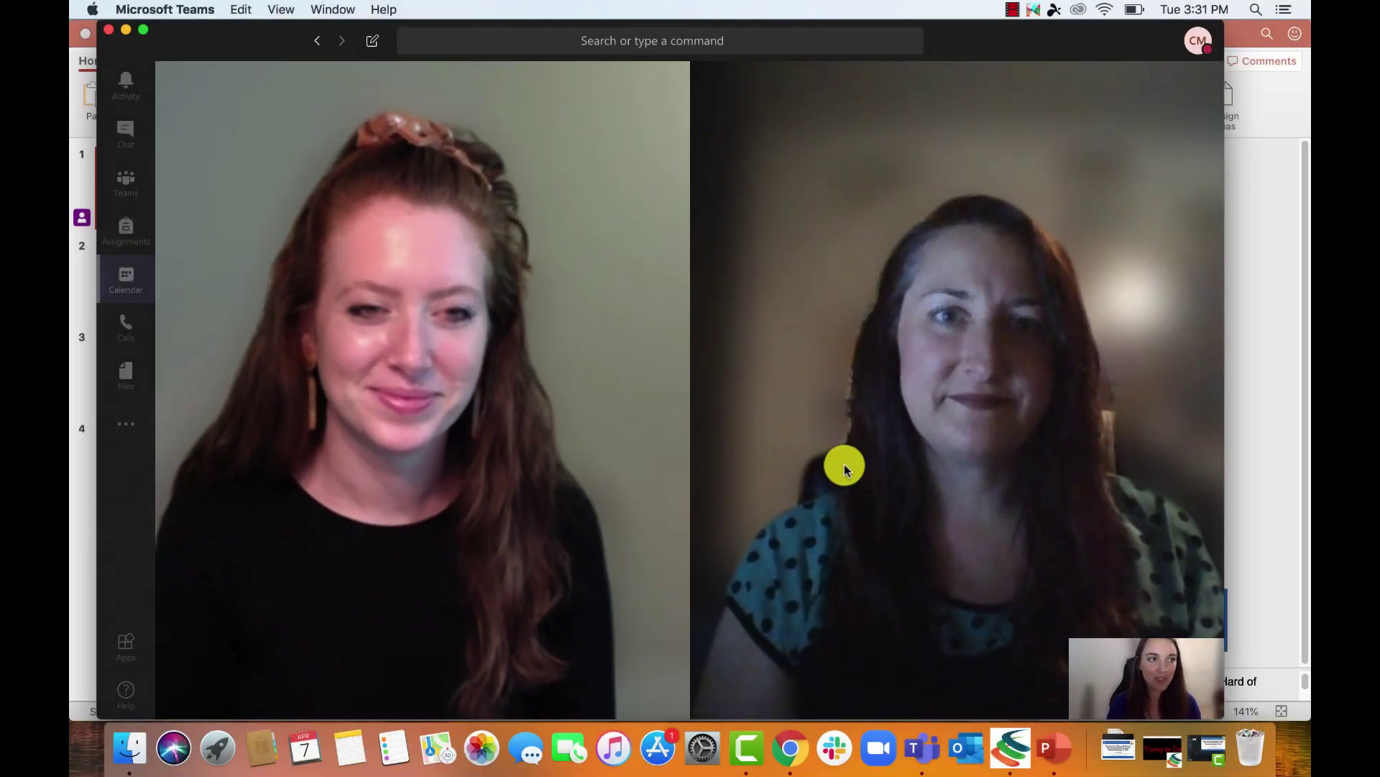
# Share Desktop Screen #1 with the call and restore the full meeting window
pyautogui.moveTo(812, 467)
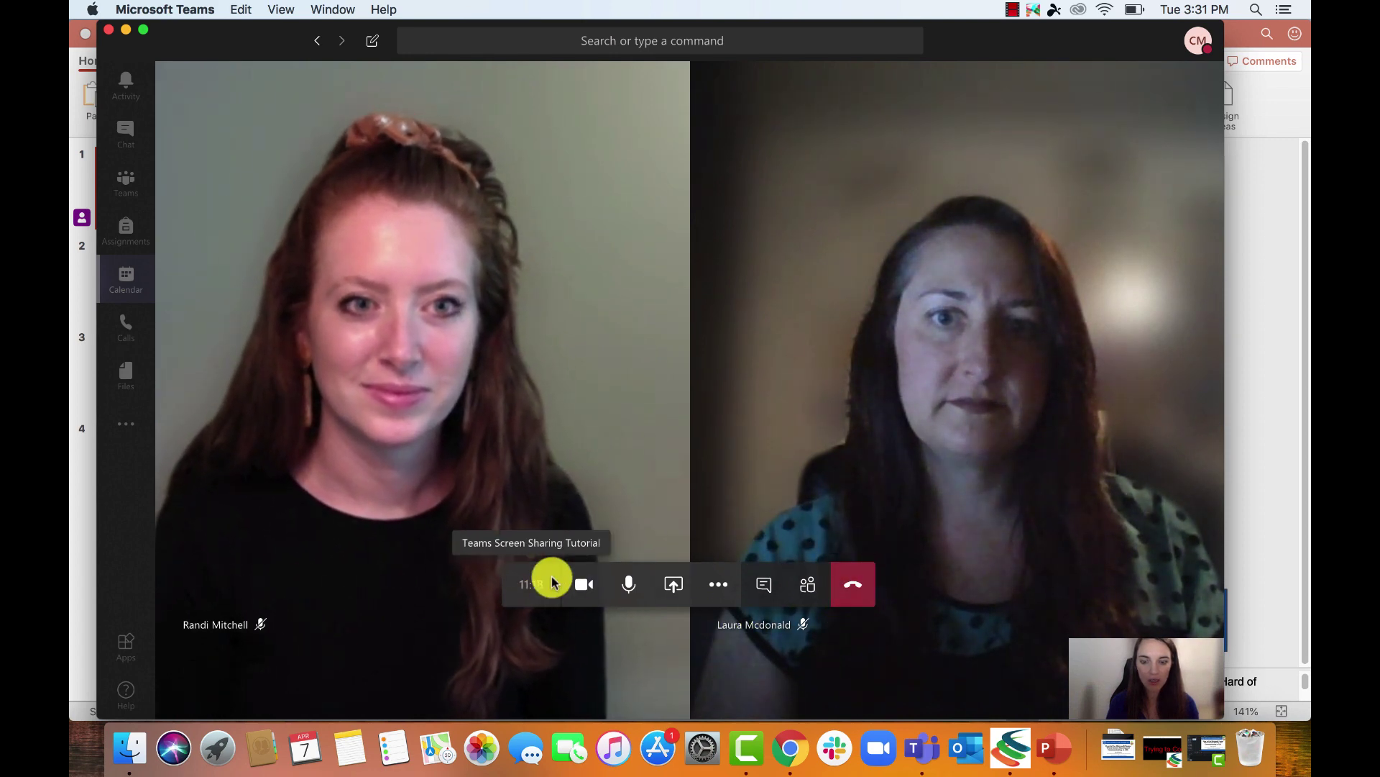
pyautogui.click(672, 588)
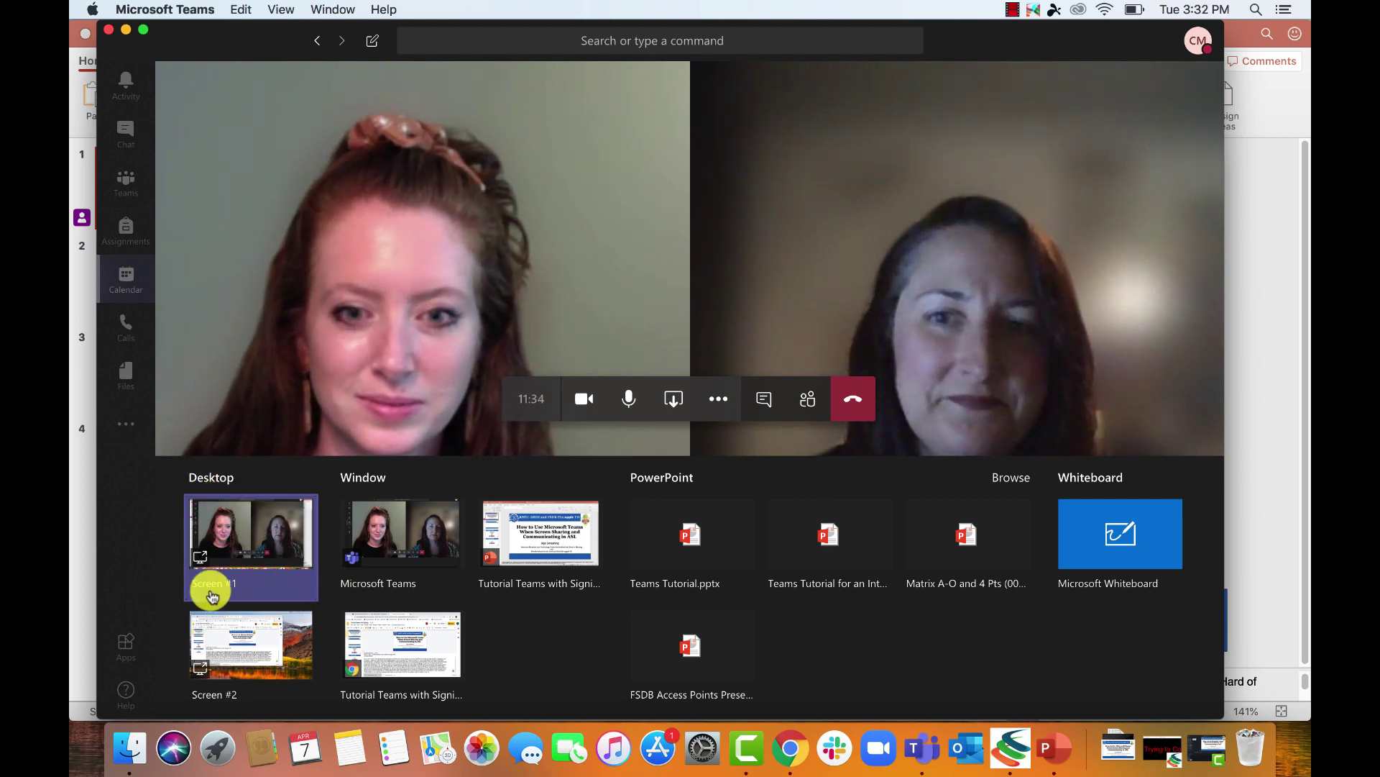
pyautogui.click(253, 536)
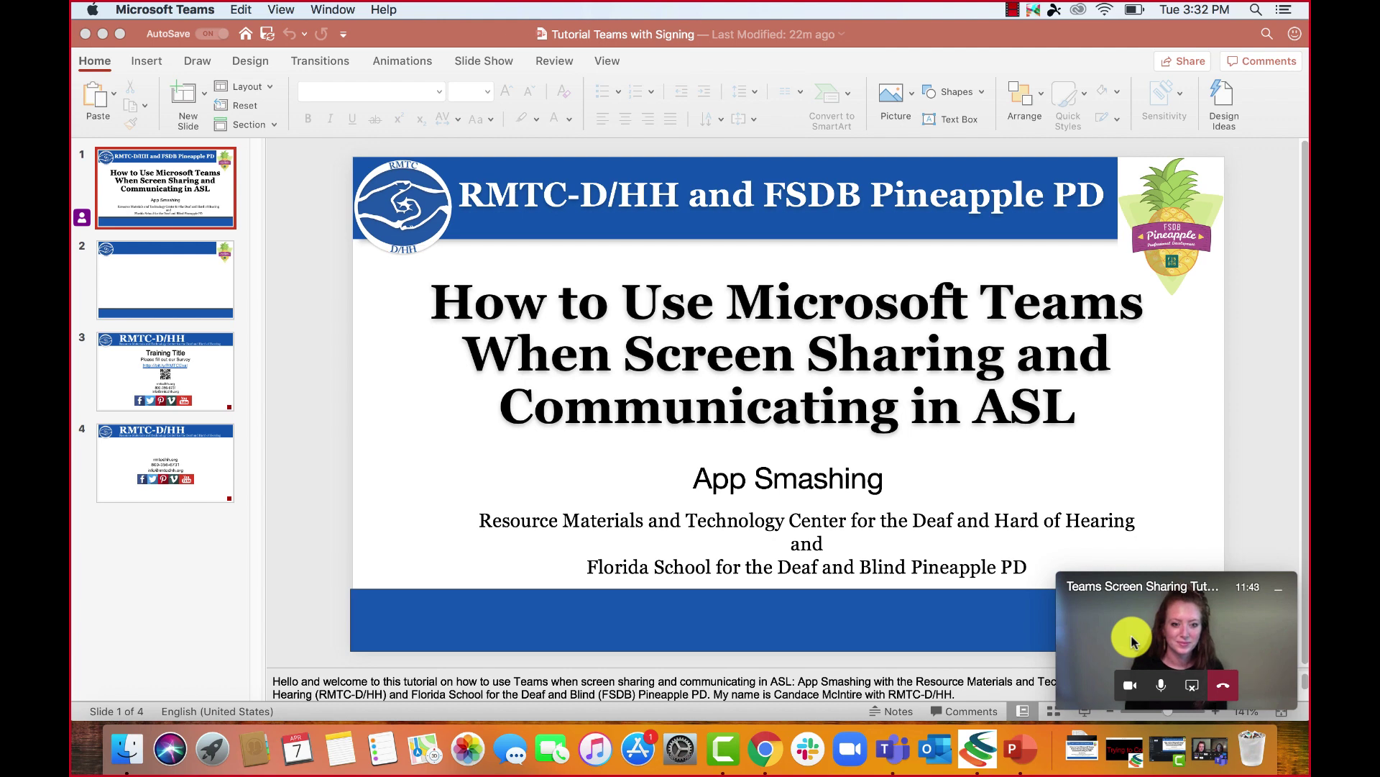
pyautogui.click(1170, 630)
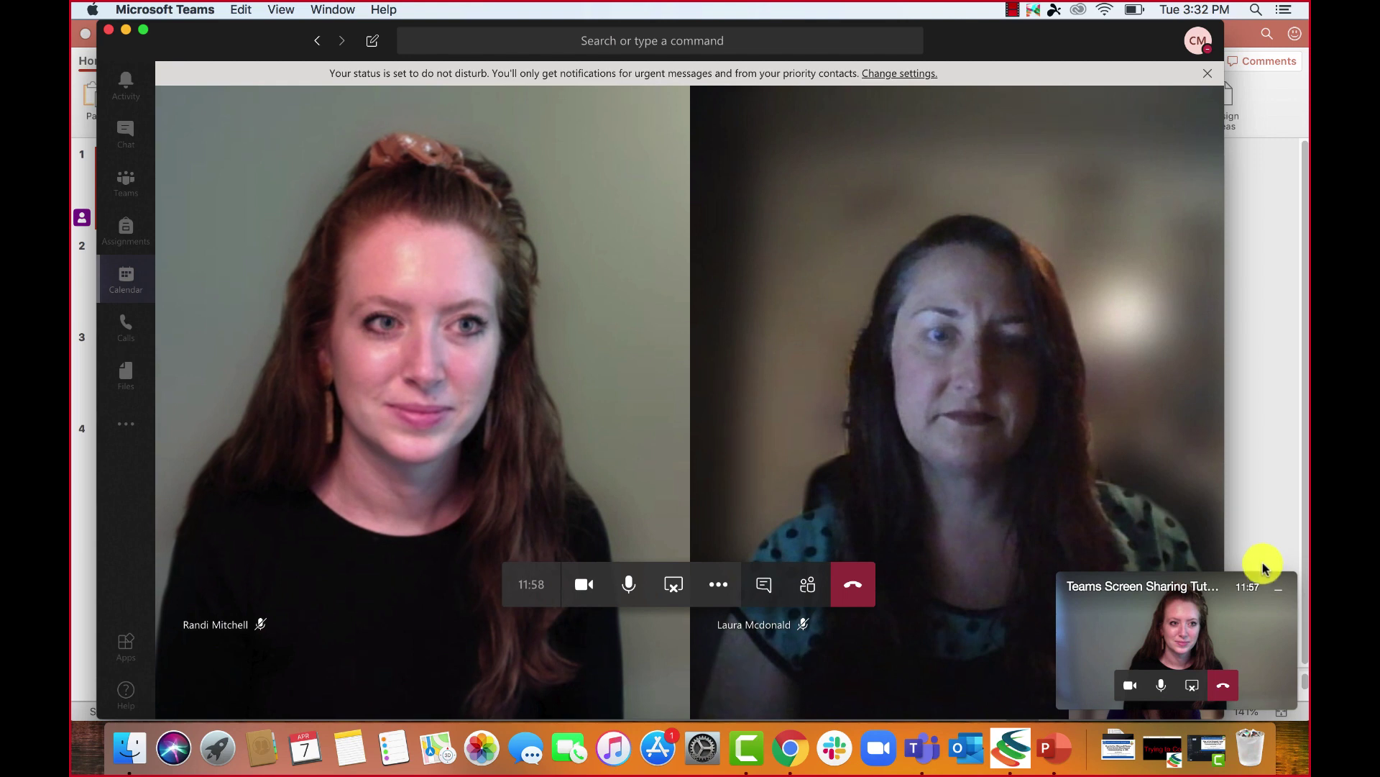
# Close the mini call window, move Teams slightly left, and shrink it from right and bottom edges
pyautogui.click(1277, 588)
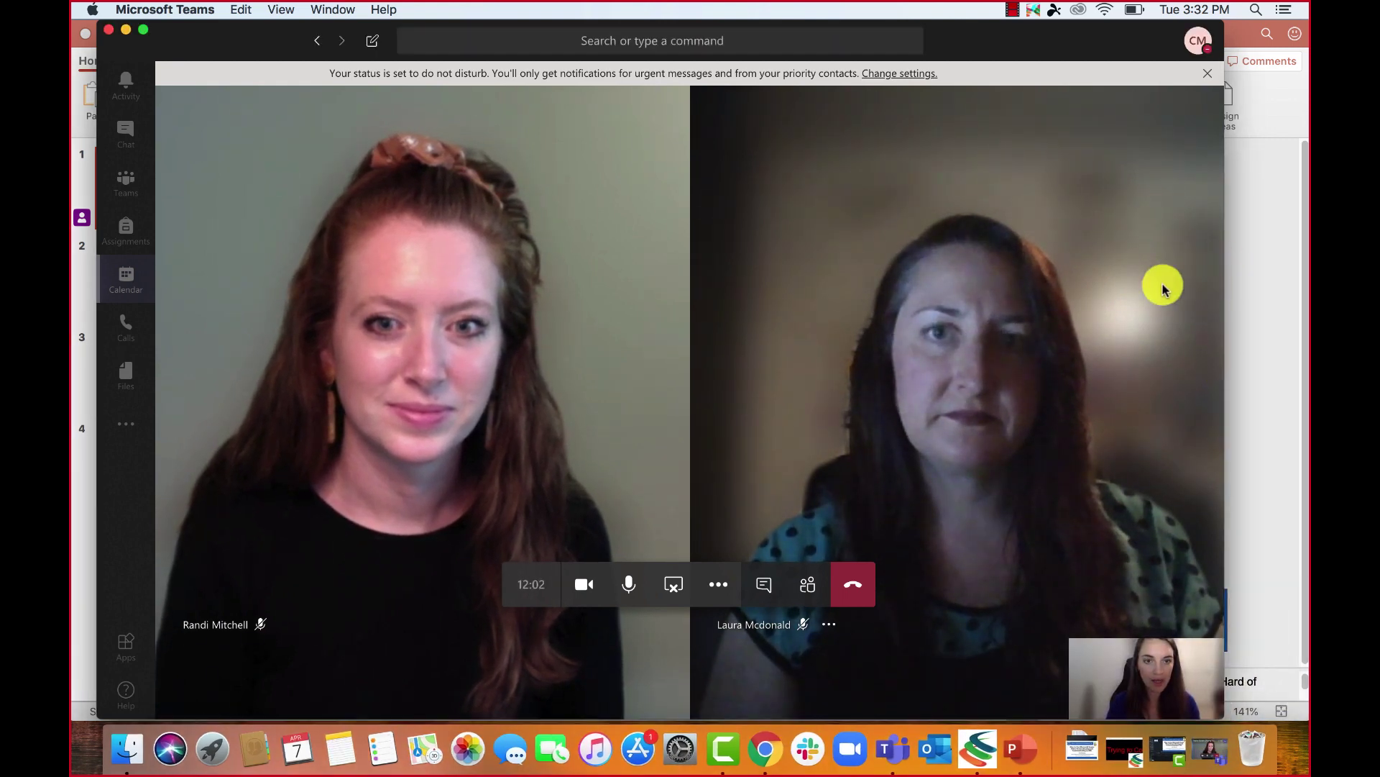
pyautogui.moveTo(1046, 51); pyautogui.dragTo(1011, 53)
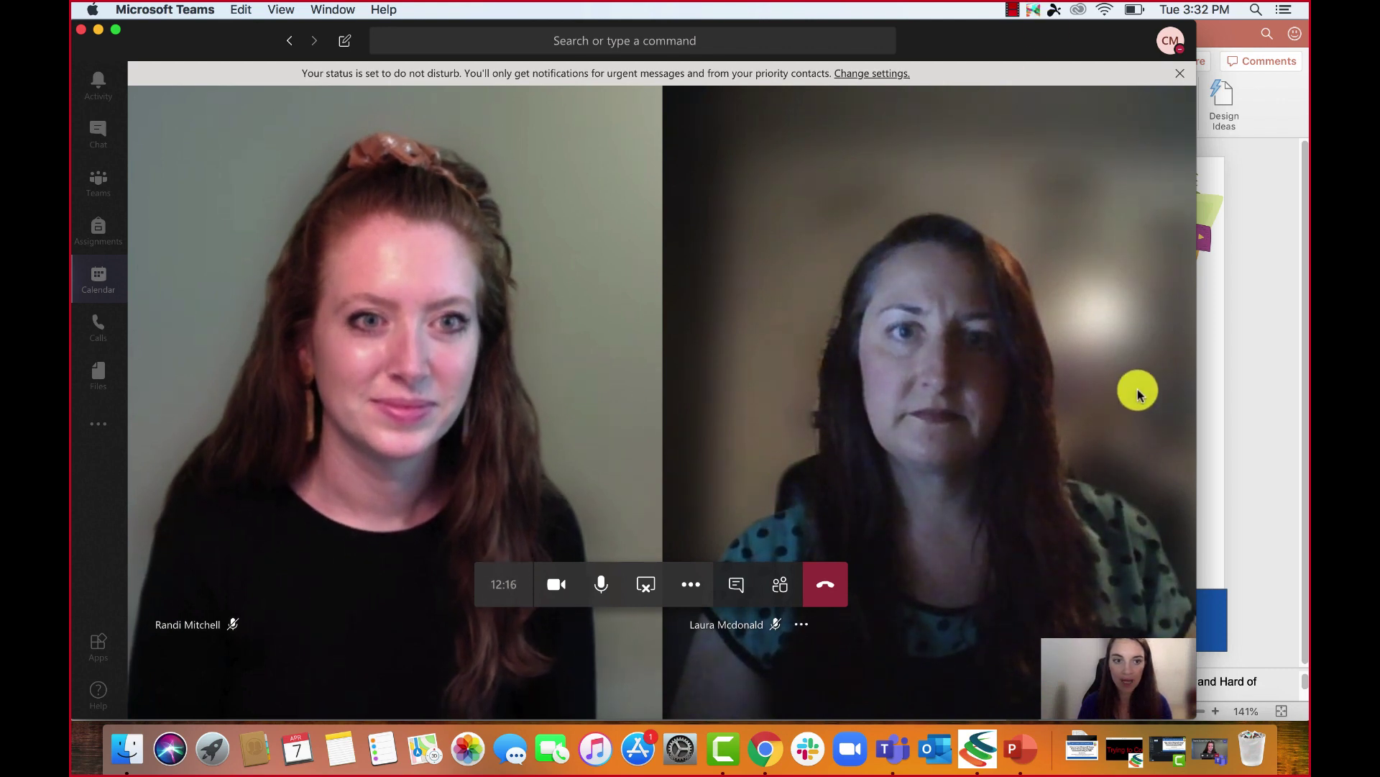
pyautogui.moveTo(1196, 379); pyautogui.dragTo(1026, 377)
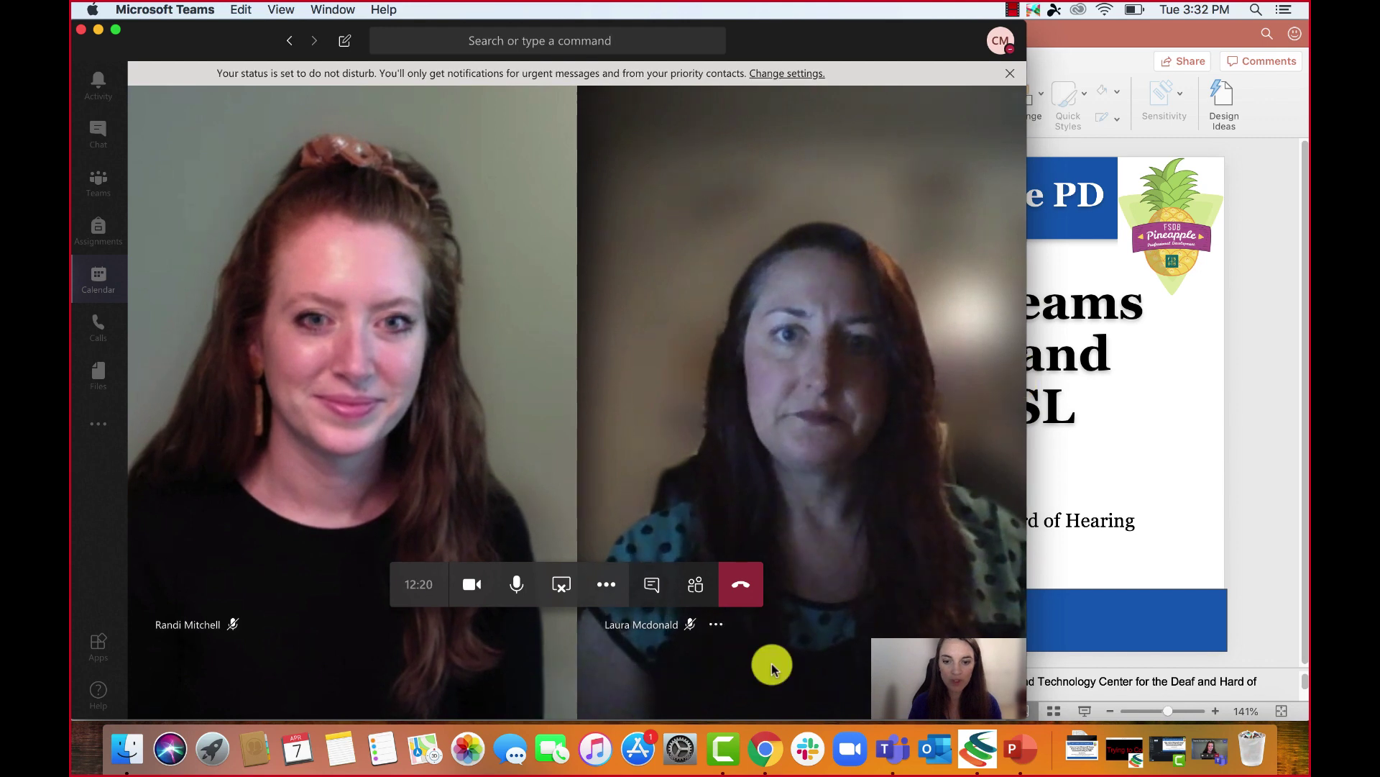
pyautogui.moveTo(689, 719); pyautogui.dragTo(669, 588)
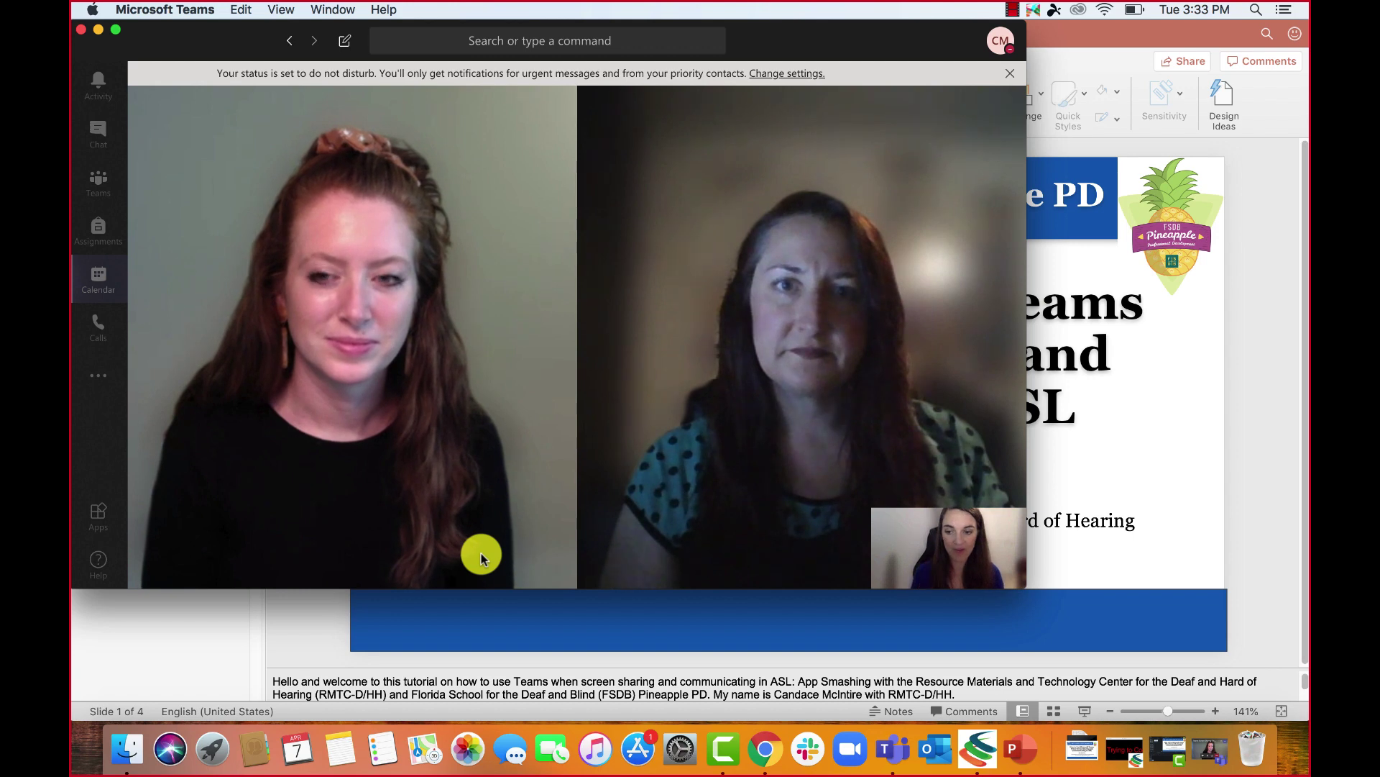
pyautogui.moveTo(451, 575)
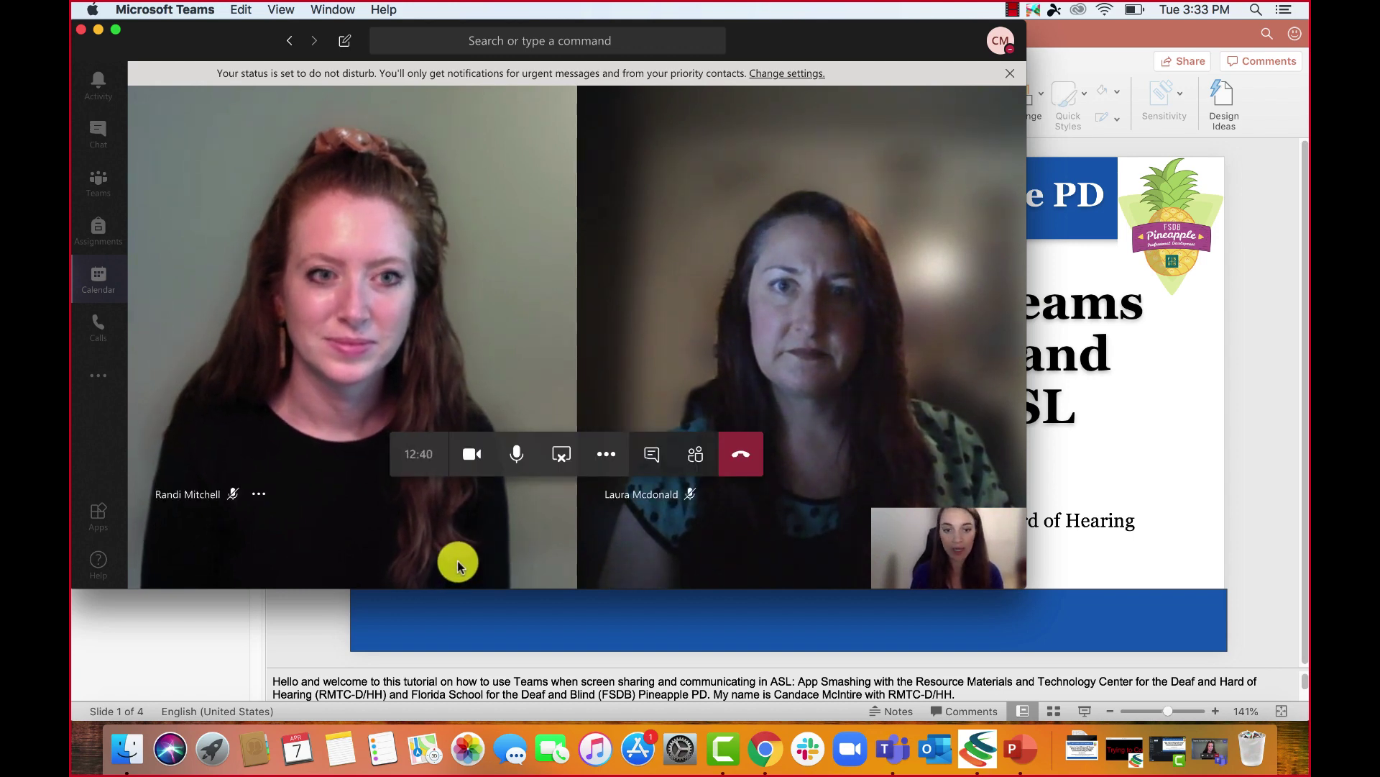
# Open Finder's Applications folder and launch QuickTime Player from it
pyautogui.click(115, 751)
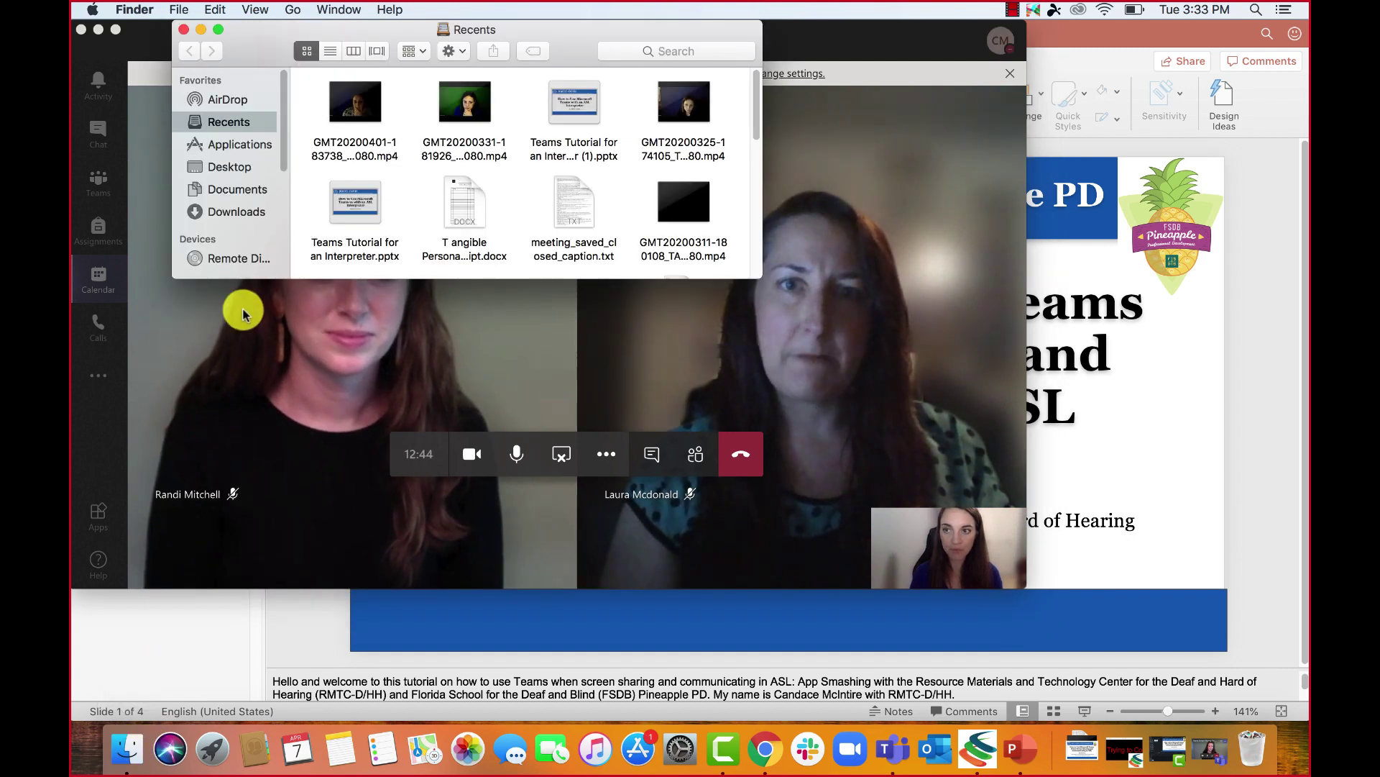
pyautogui.click(238, 146)
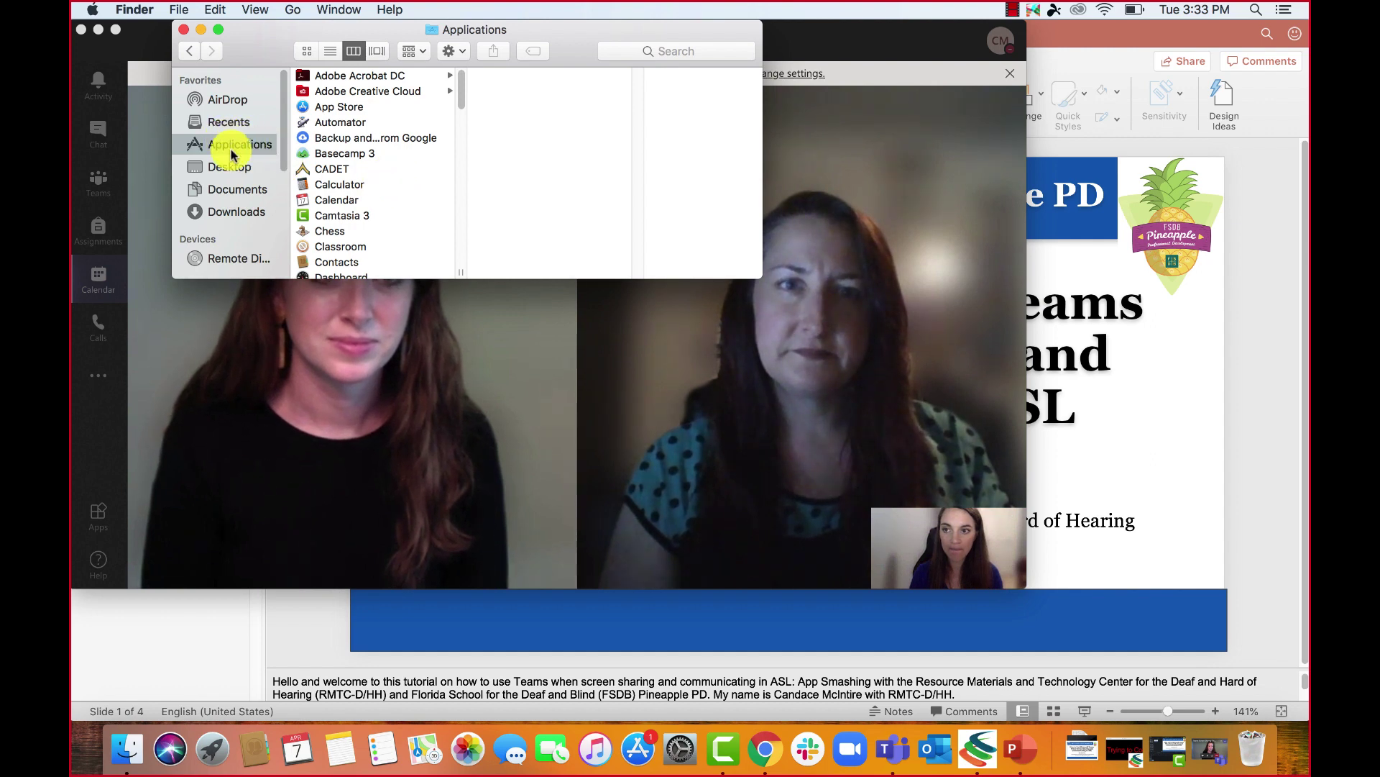
pyautogui.scroll(-10, 338, 158)
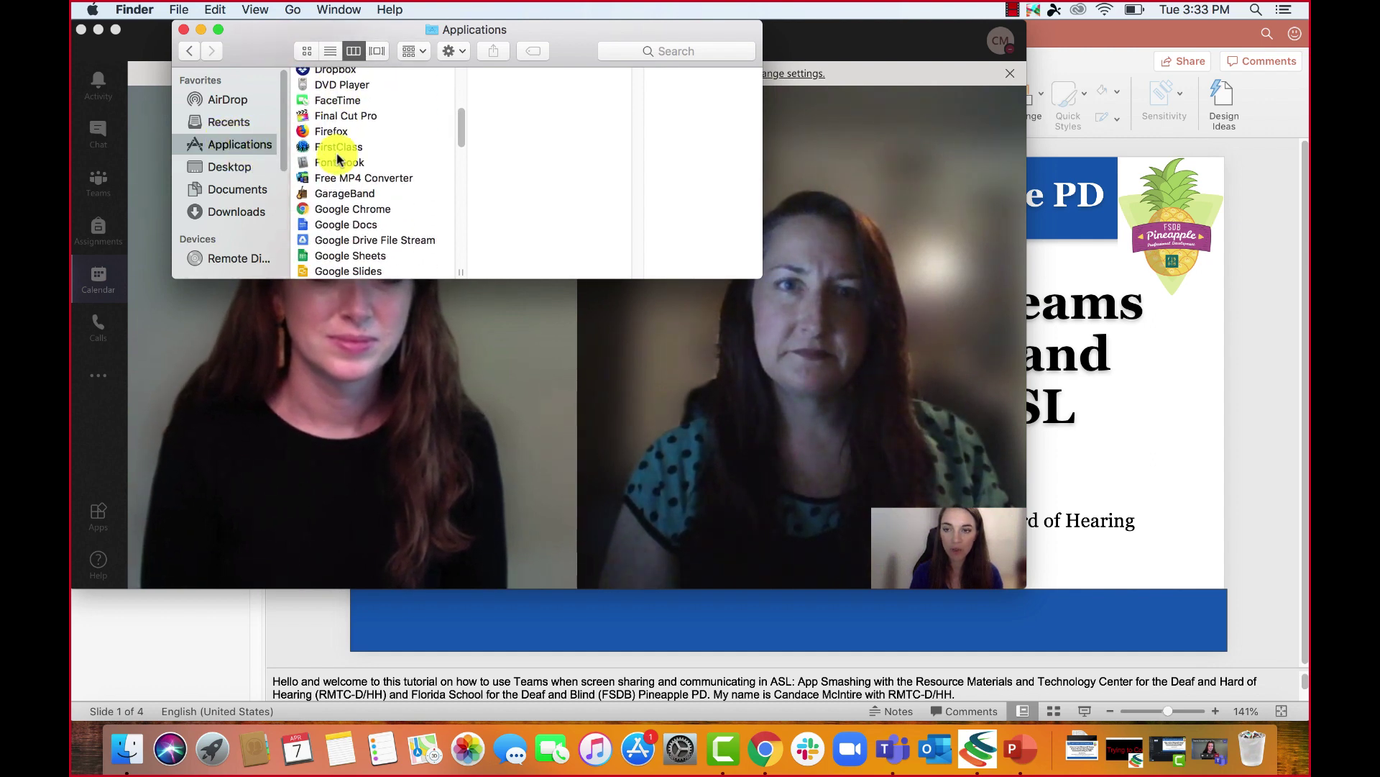
pyautogui.scroll(-8, 338, 158)
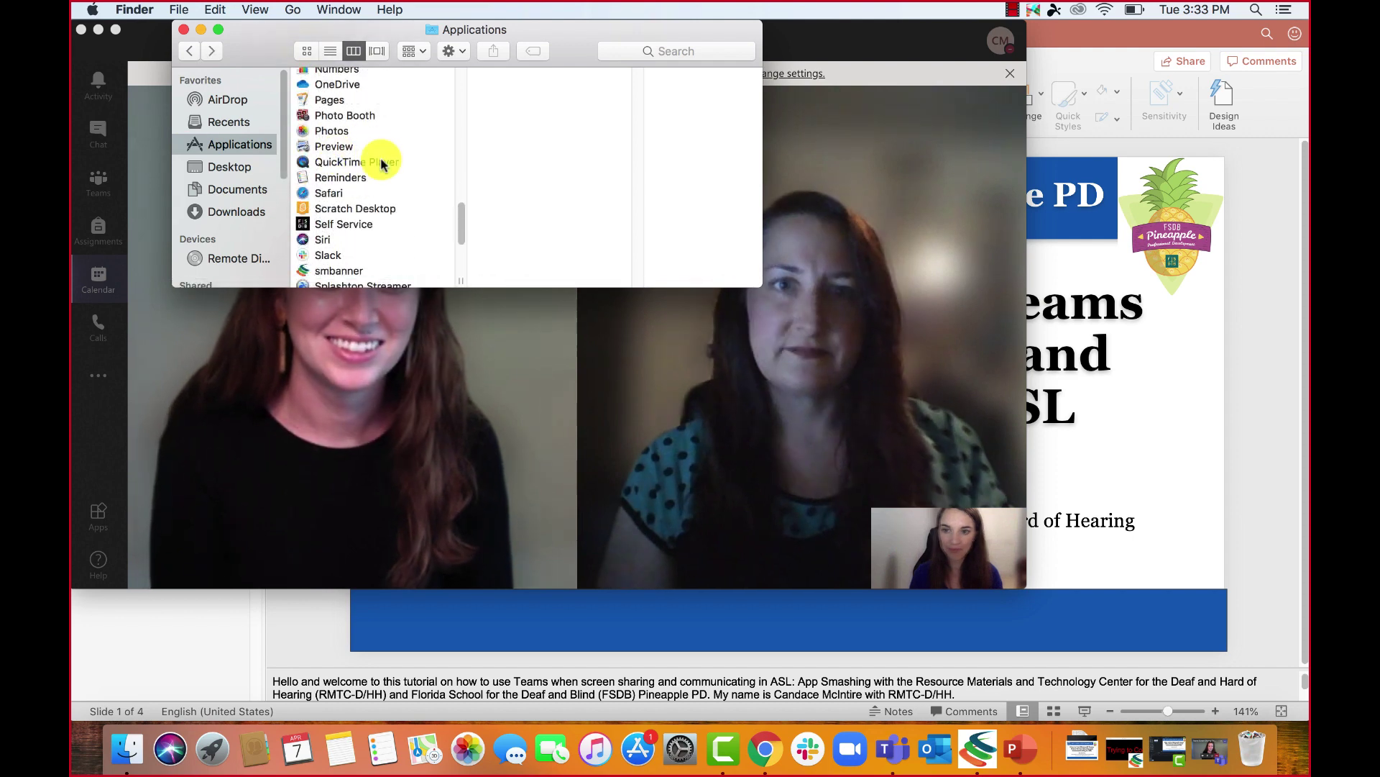
pyautogui.click(377, 159)
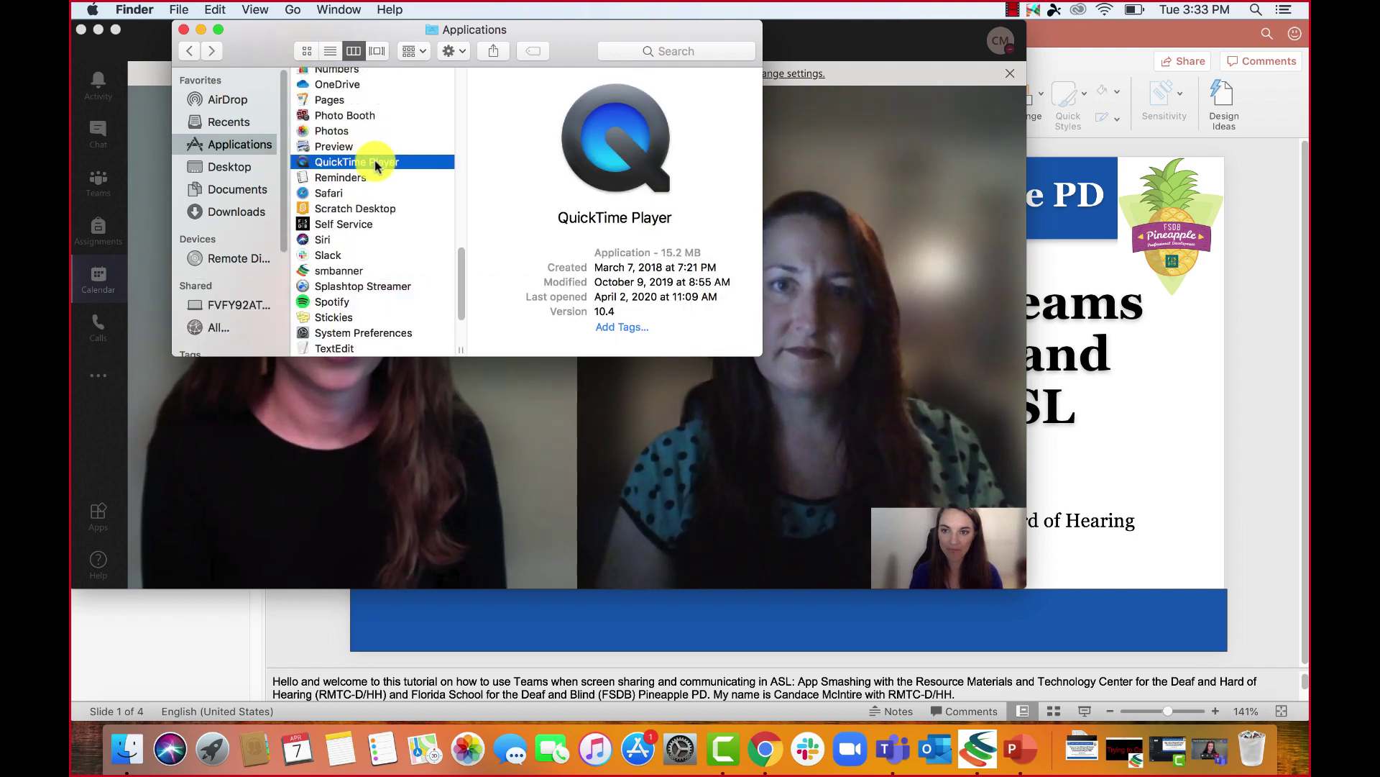
pyautogui.doubleClick(375, 166)
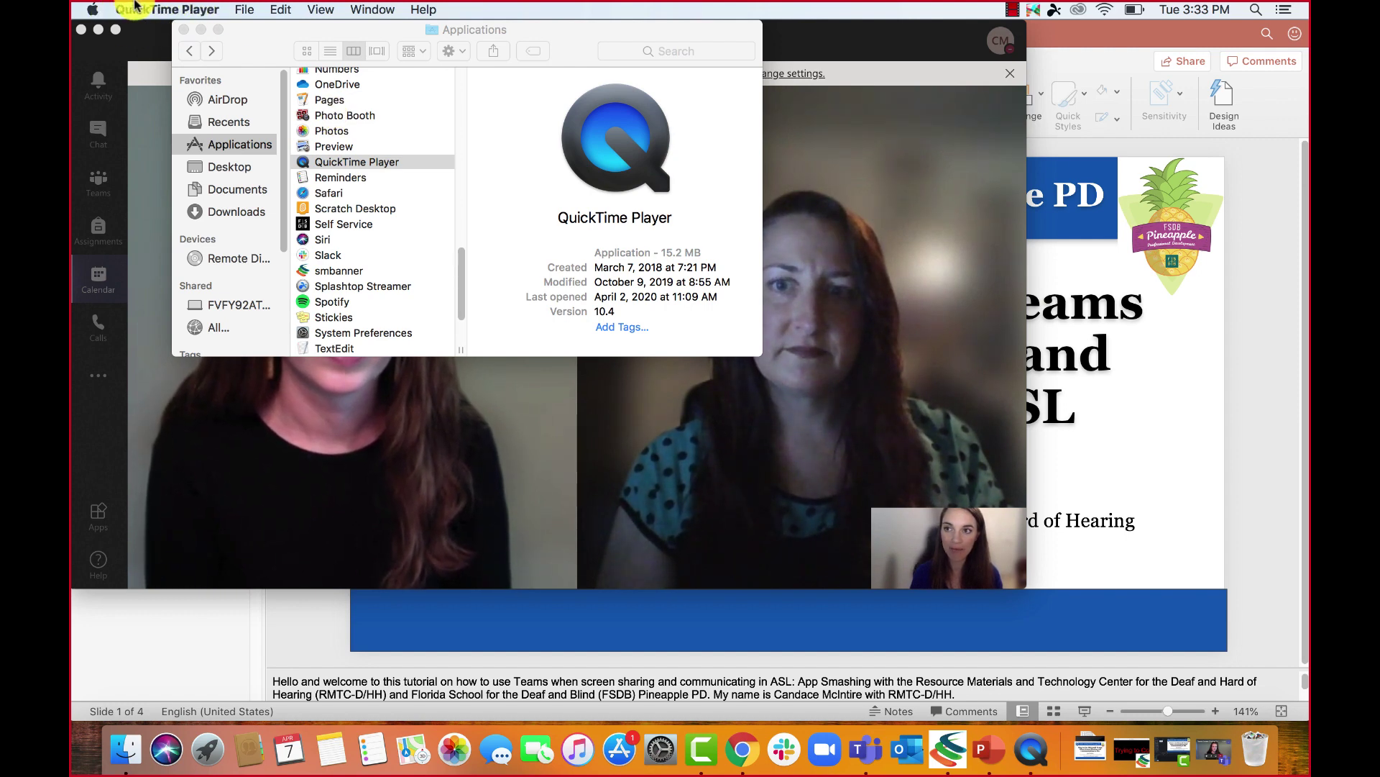
# Start a File > New Movie Recording webcam view and shrink its window
pyautogui.click(250, 12)
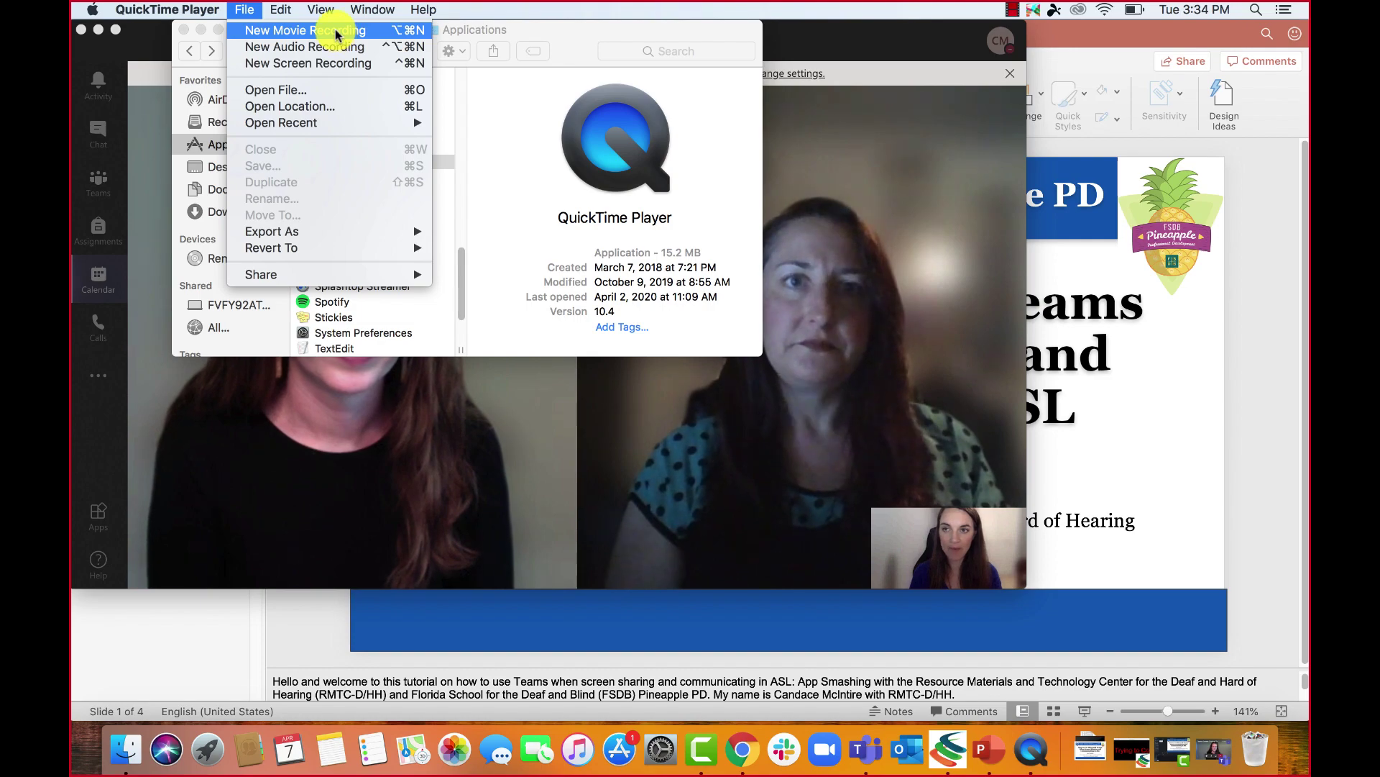
pyautogui.click(265, 34)
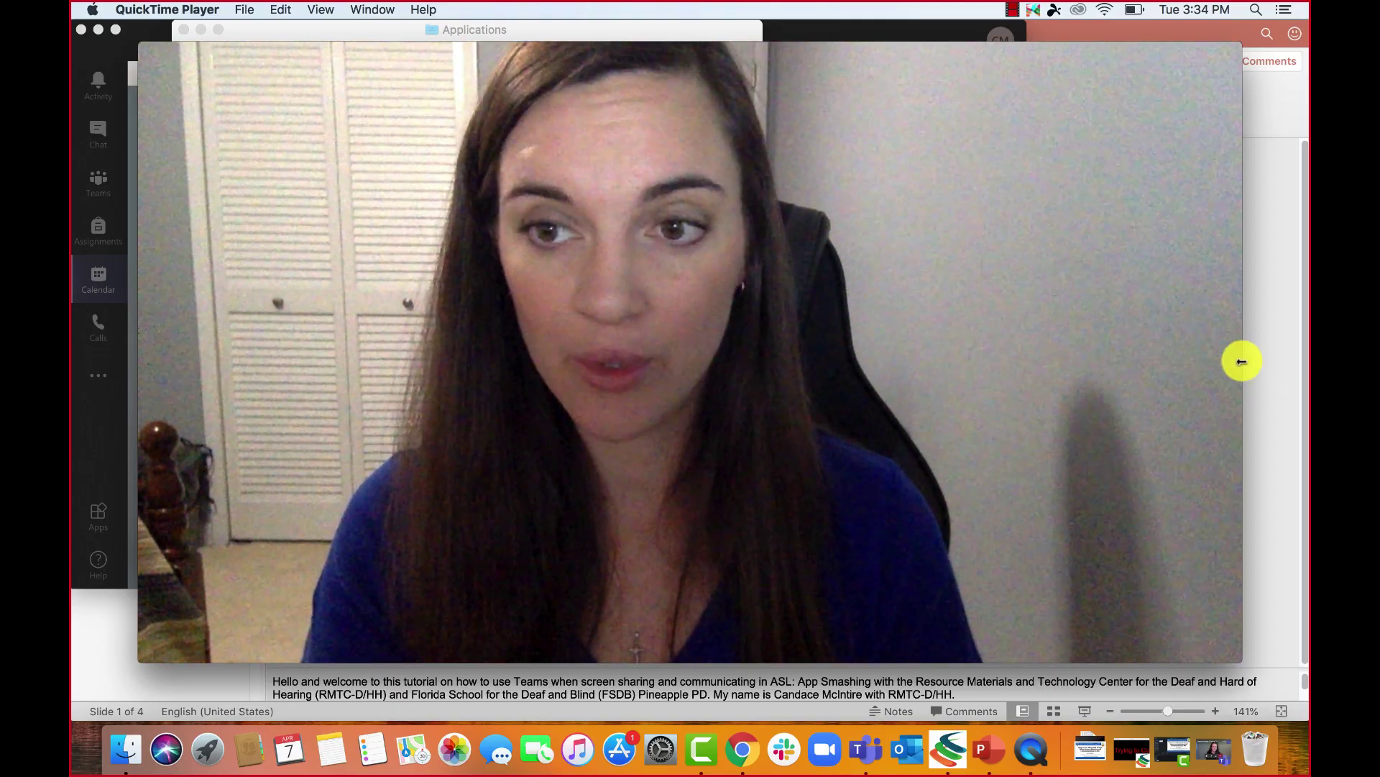
pyautogui.moveTo(1242, 362); pyautogui.dragTo(727, 338)
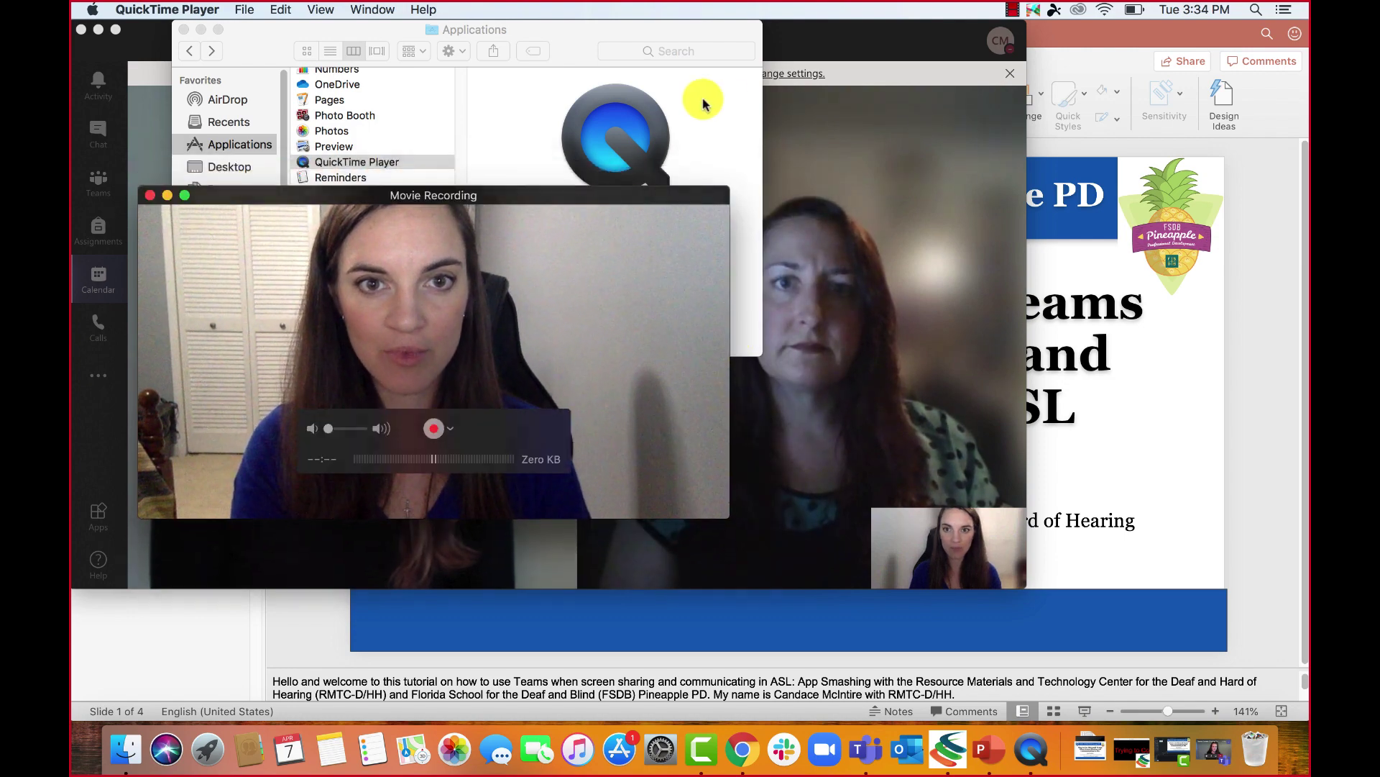
# Close the Applications window, shorten and narrow the Teams call window, and shift it left
pyautogui.click(182, 30)
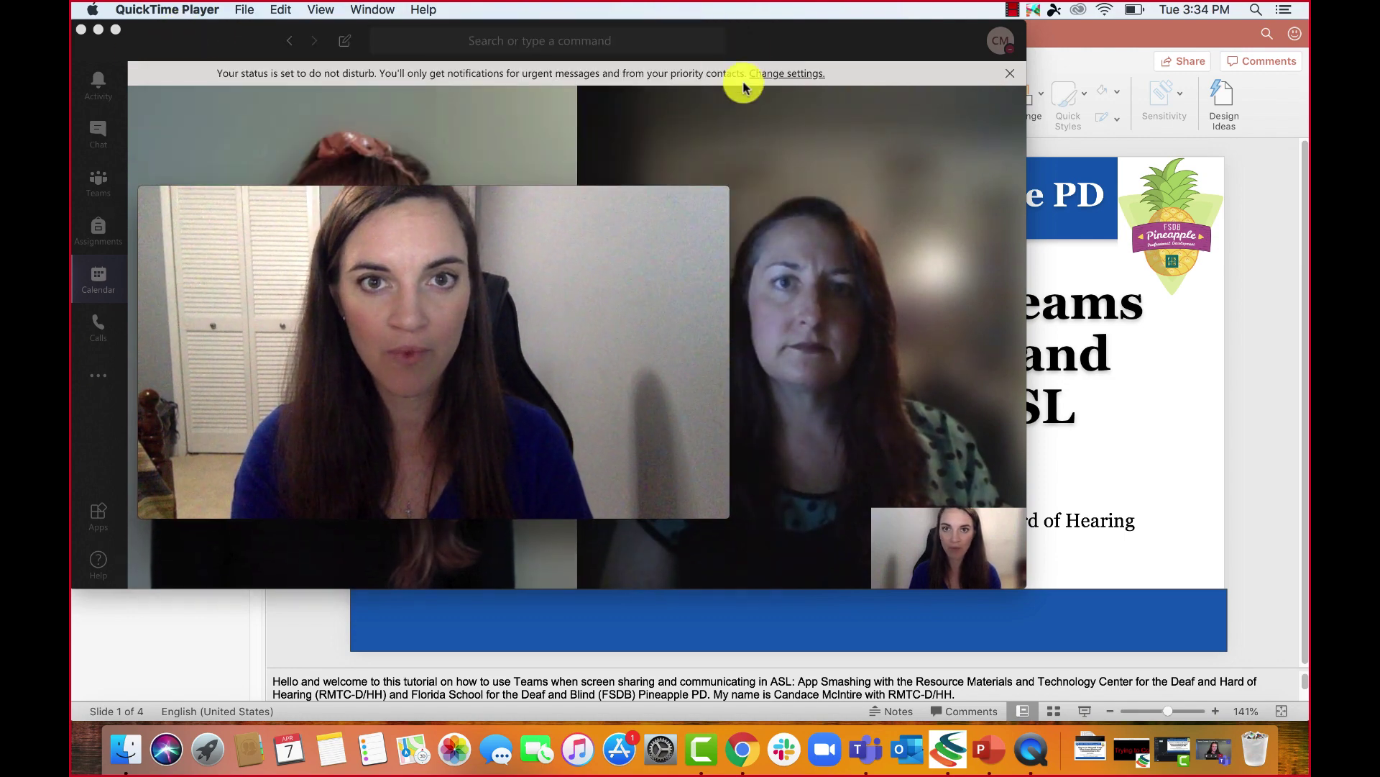
pyautogui.click(785, 49)
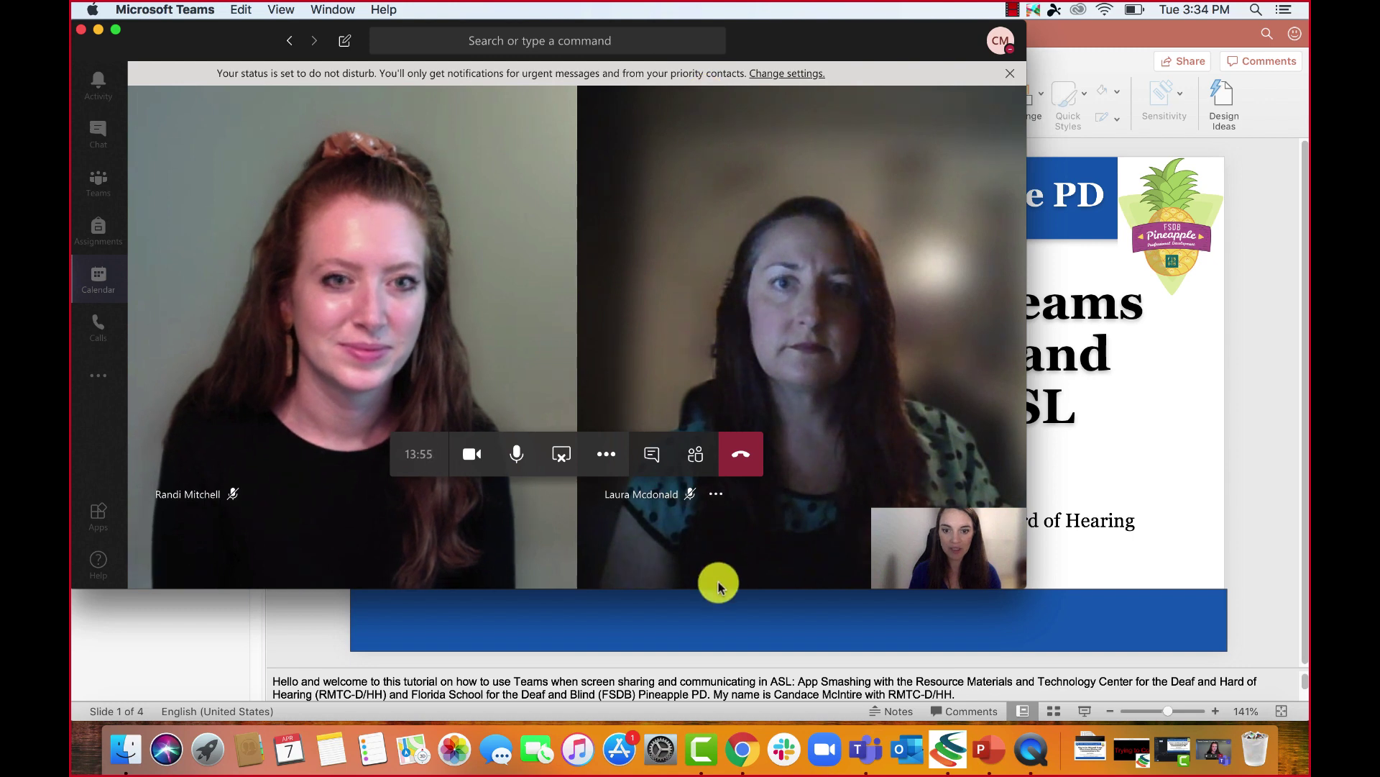
pyautogui.moveTo(719, 587); pyautogui.dragTo(699, 488)
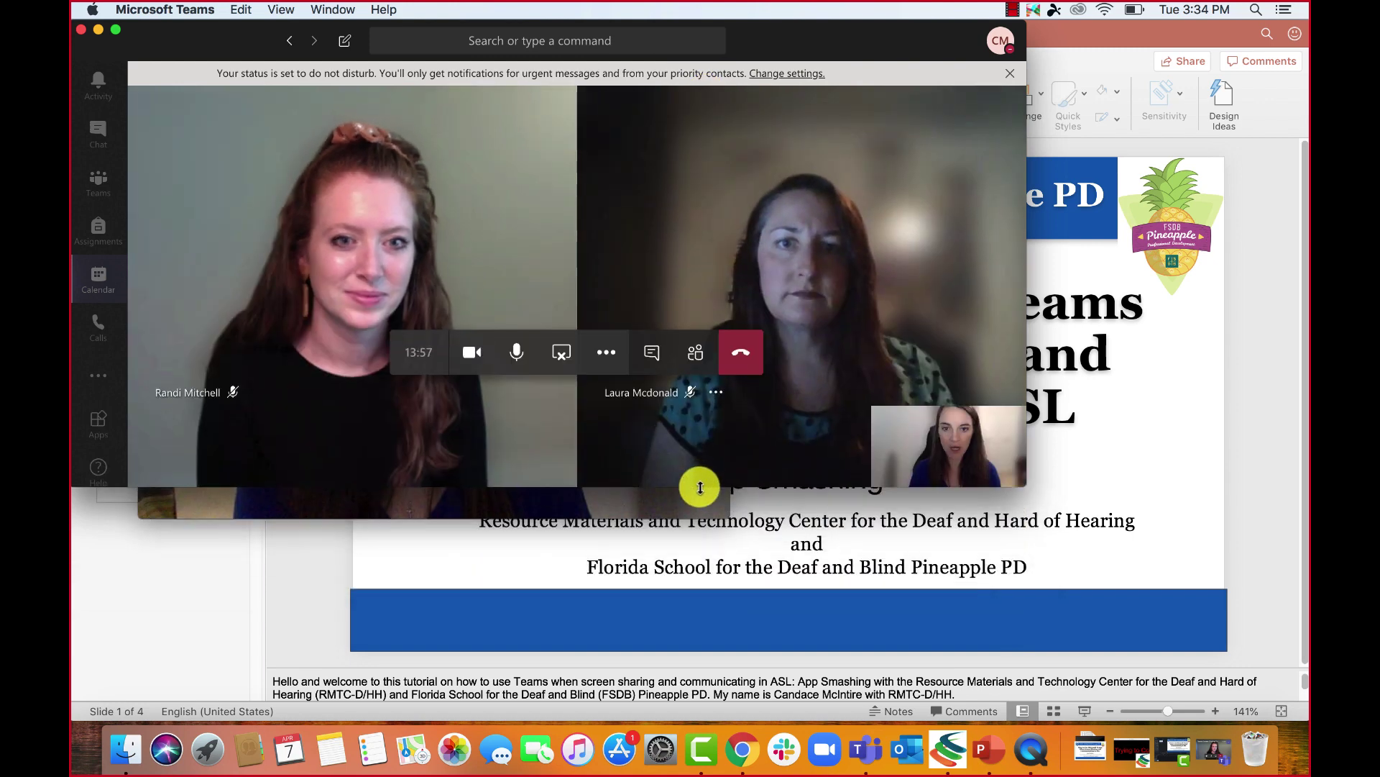
pyautogui.click(690, 503)
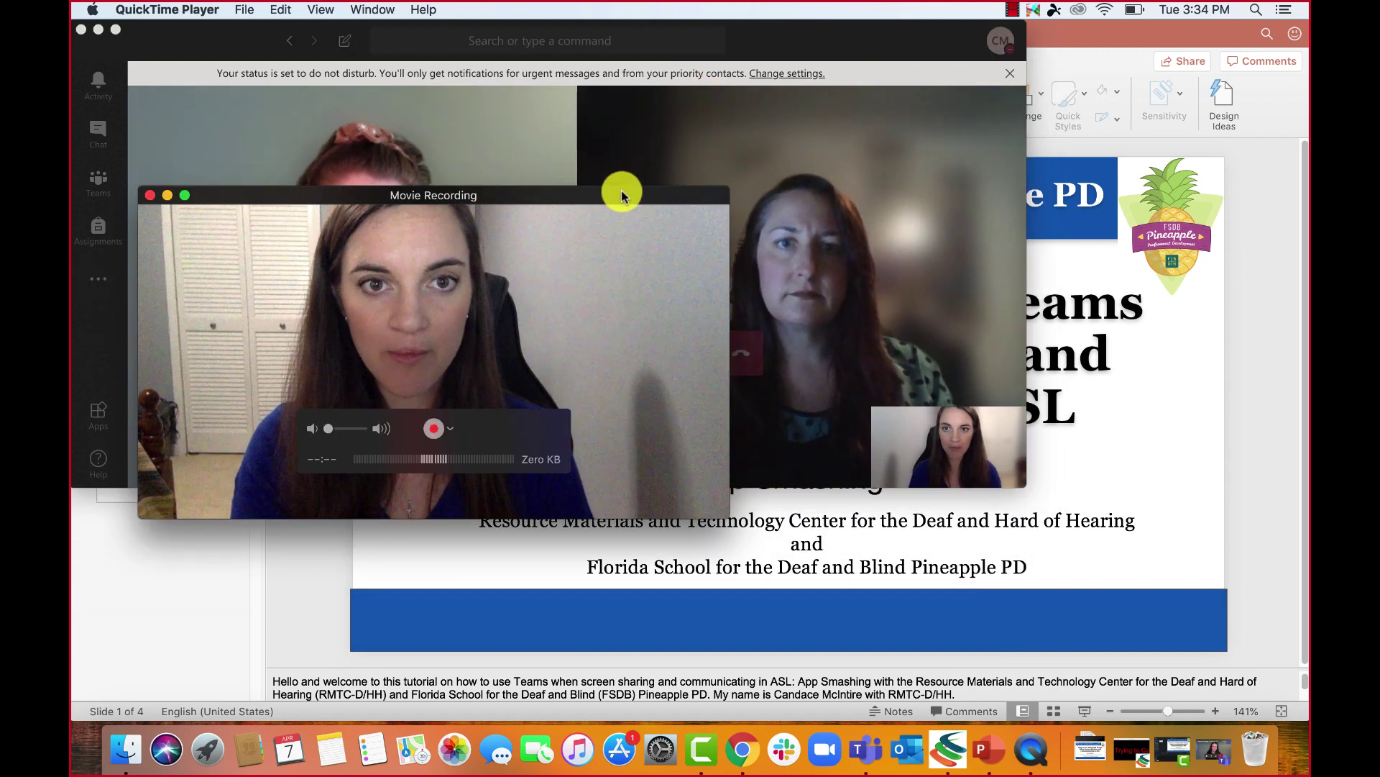
pyautogui.moveTo(622, 195); pyautogui.dragTo(558, 390)
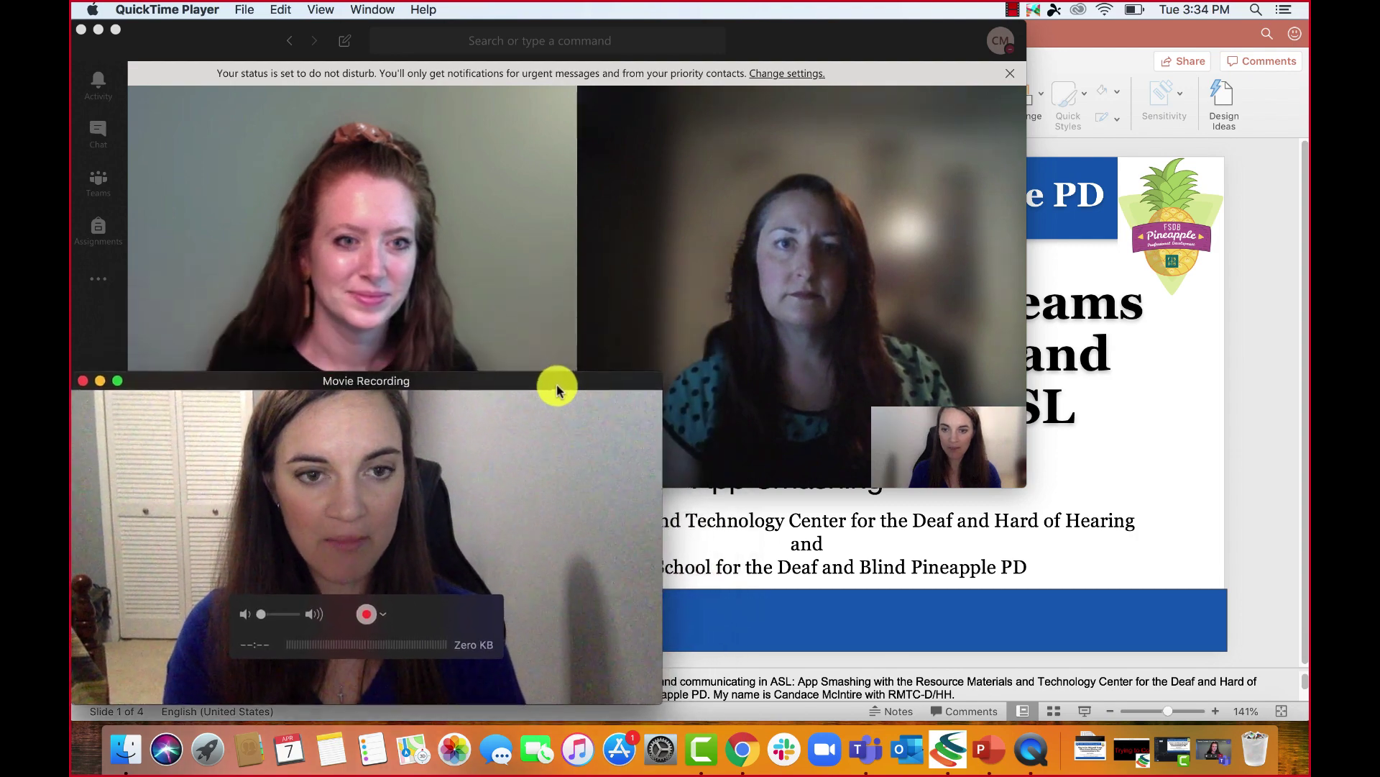
pyautogui.click(1025, 307)
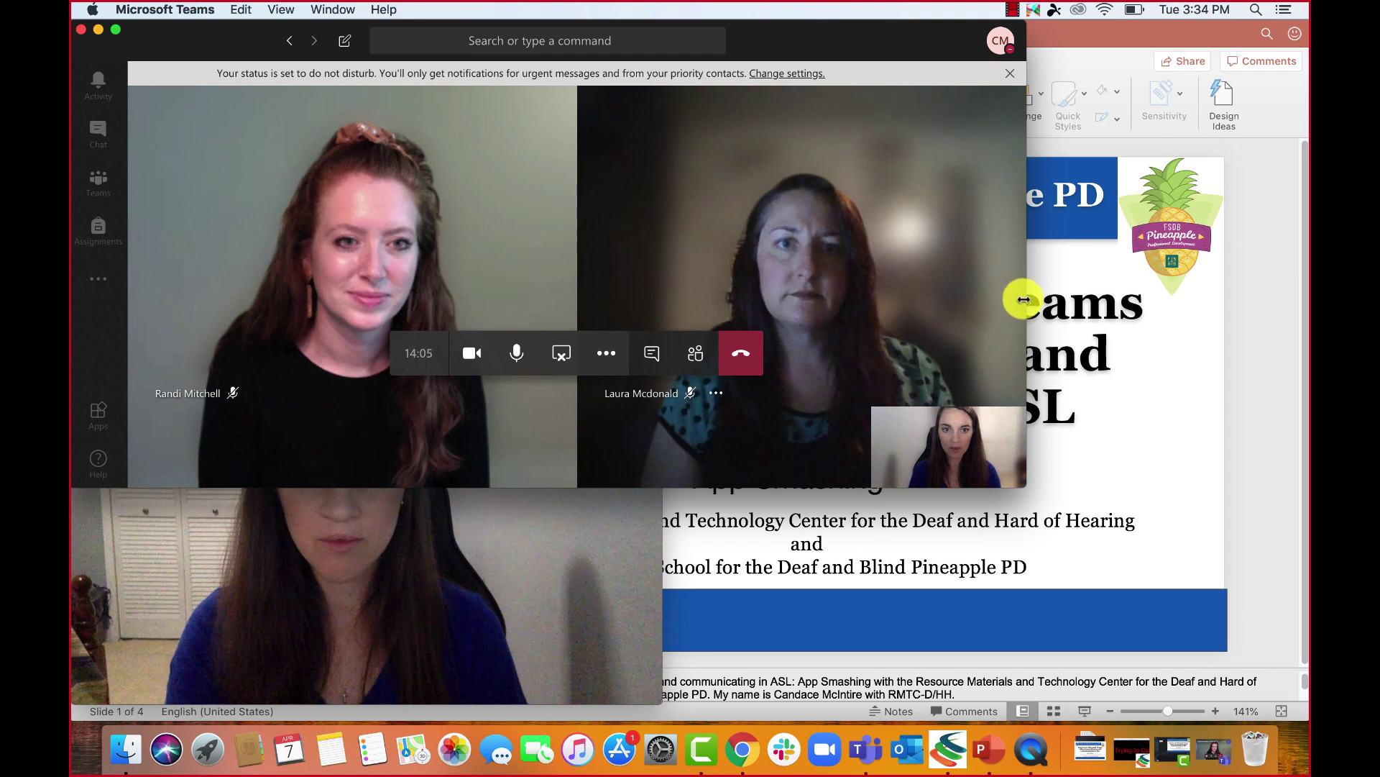
pyautogui.moveTo(1019, 299); pyautogui.dragTo(847, 297)
pyautogui.moveTo(717, 34); pyautogui.dragTo(657, 30)
# Dismiss the do-not-disturb notice and resize the webcam self-view to sit below the call
pyautogui.click(782, 73)
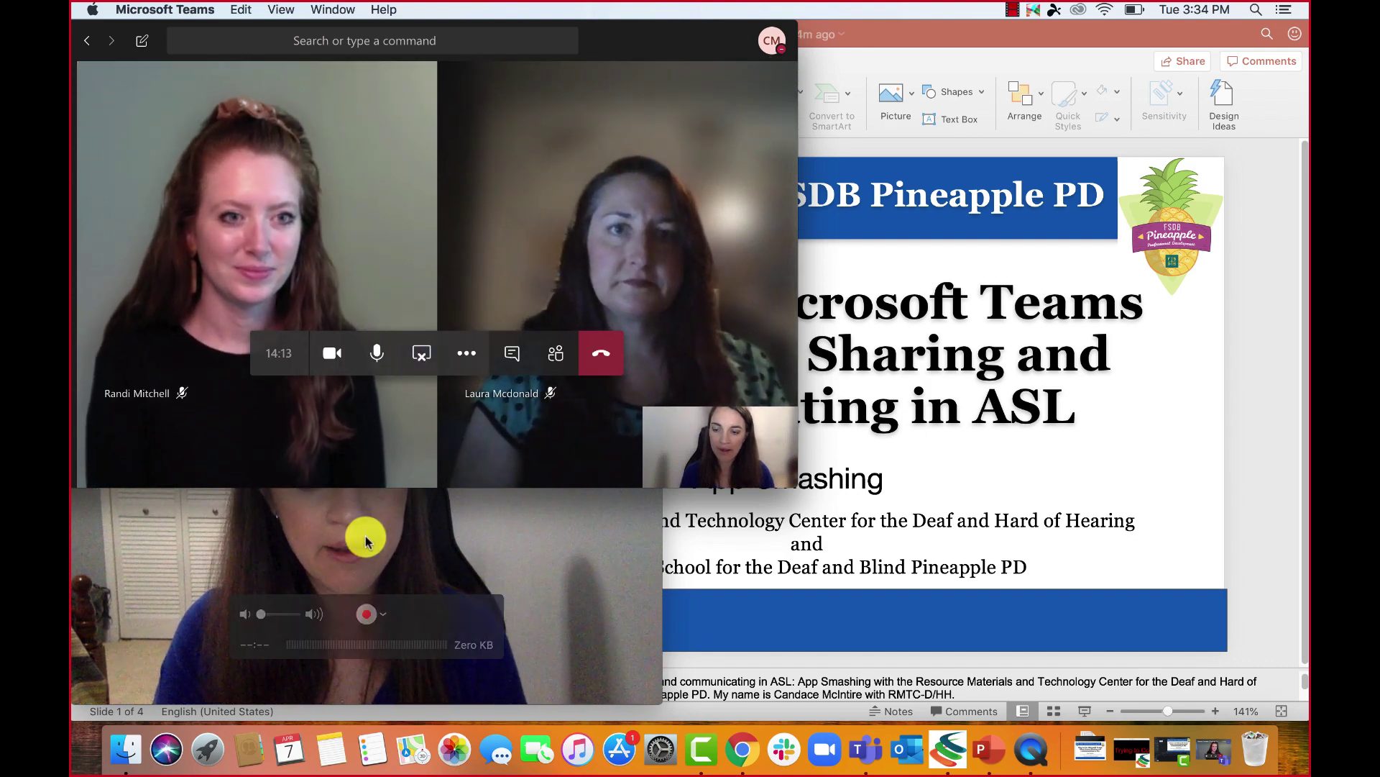
pyautogui.click(388, 581)
pyautogui.moveTo(657, 460); pyautogui.dragTo(753, 438)
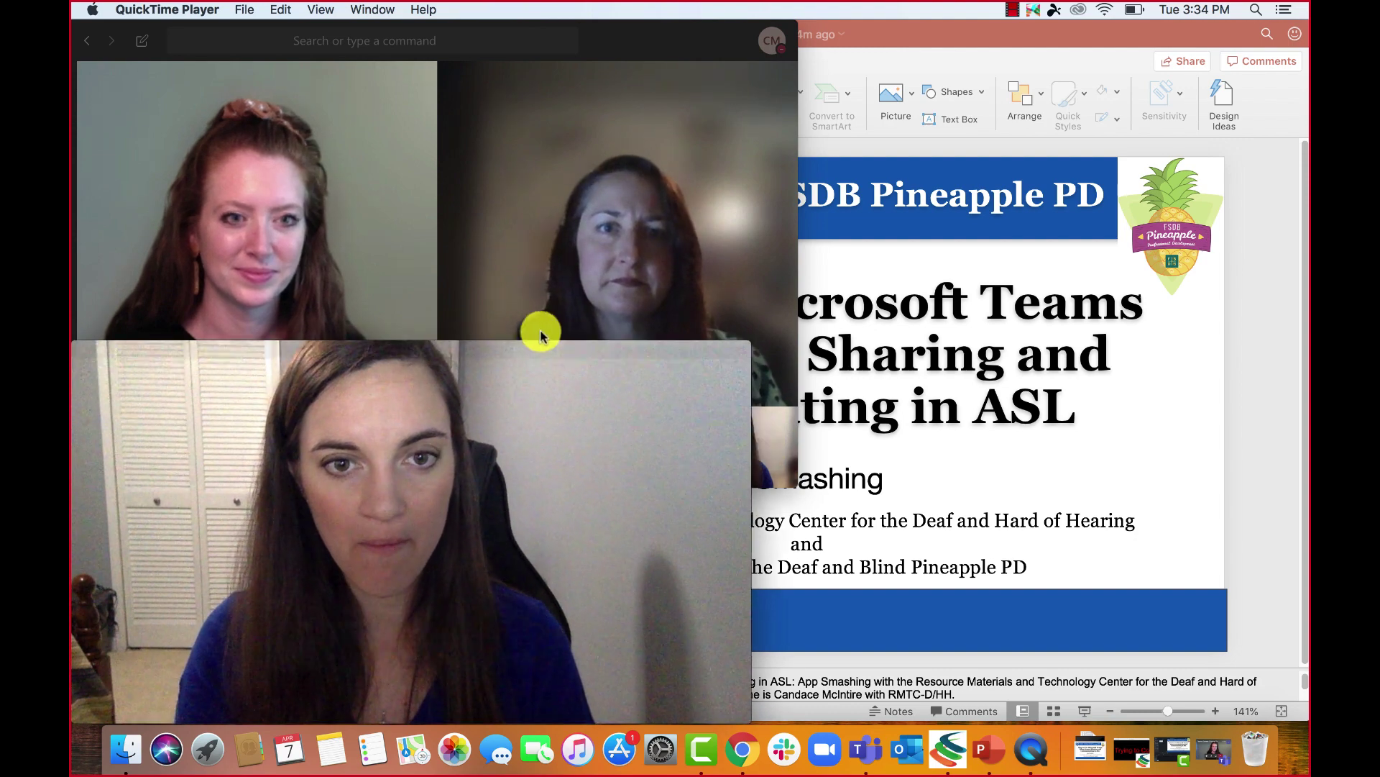
pyautogui.moveTo(524, 335); pyautogui.dragTo(533, 407)
pyautogui.moveTo(586, 422)
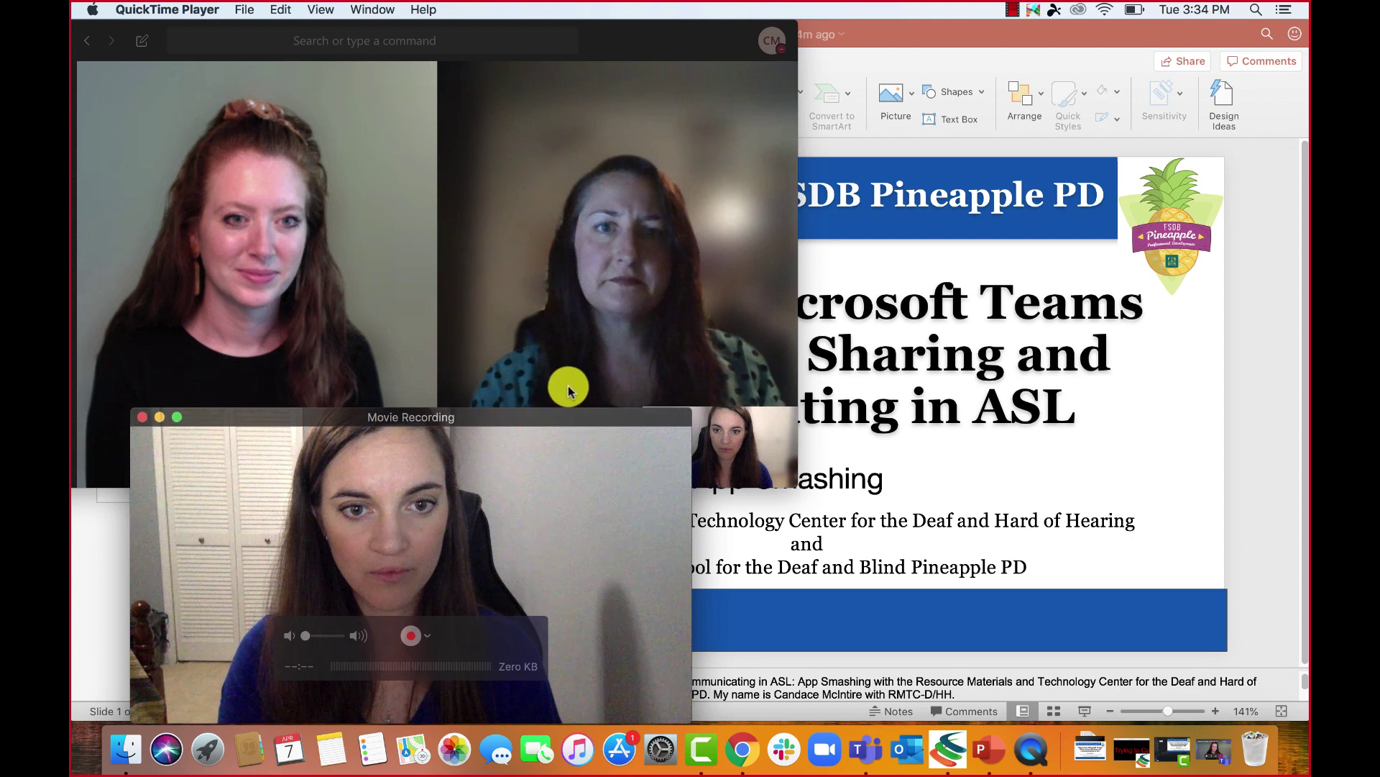
pyautogui.moveTo(572, 421); pyautogui.dragTo(610, 413)
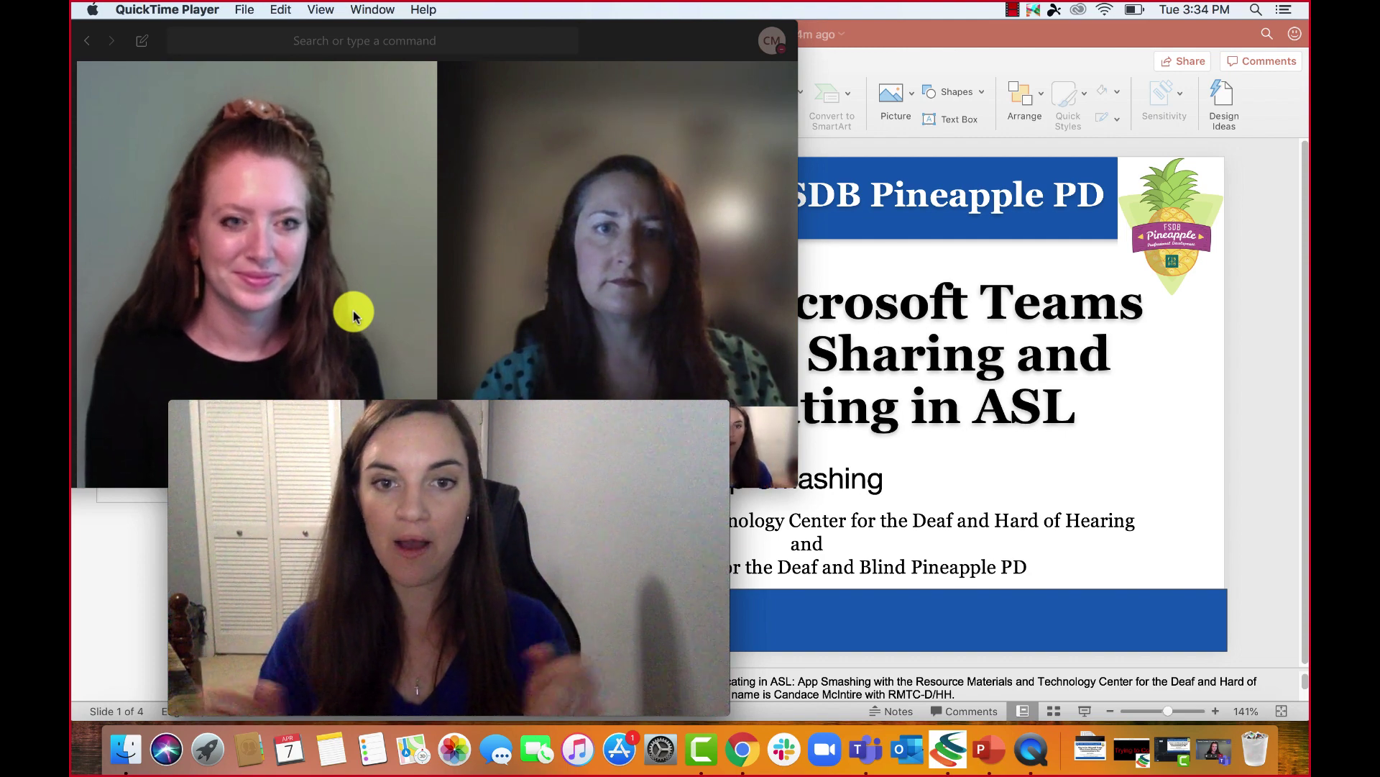
pyautogui.moveTo(521, 435)
pyautogui.moveTo(527, 408); pyautogui.dragTo(593, 401)
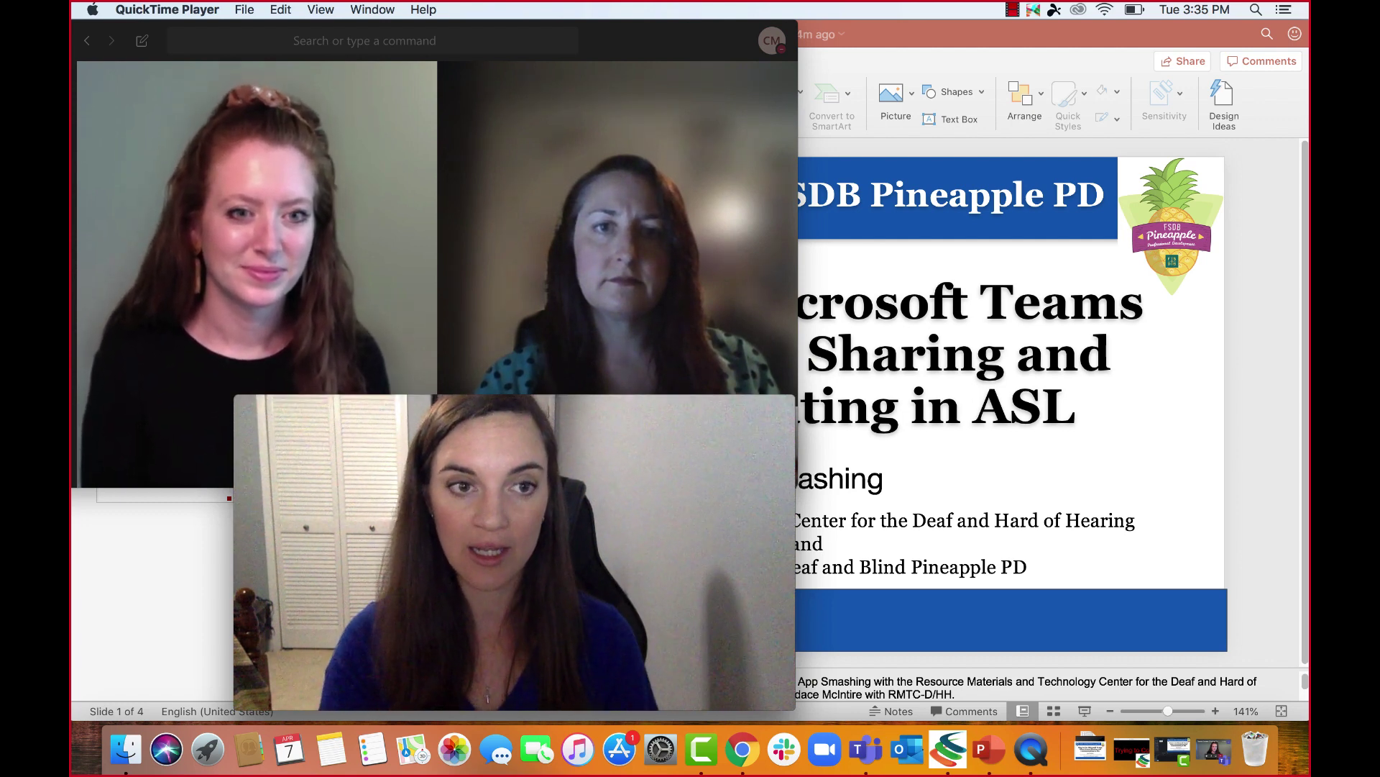
# Set the first participant's video to Fit to frame in the Teams call
pyautogui.click(363, 343)
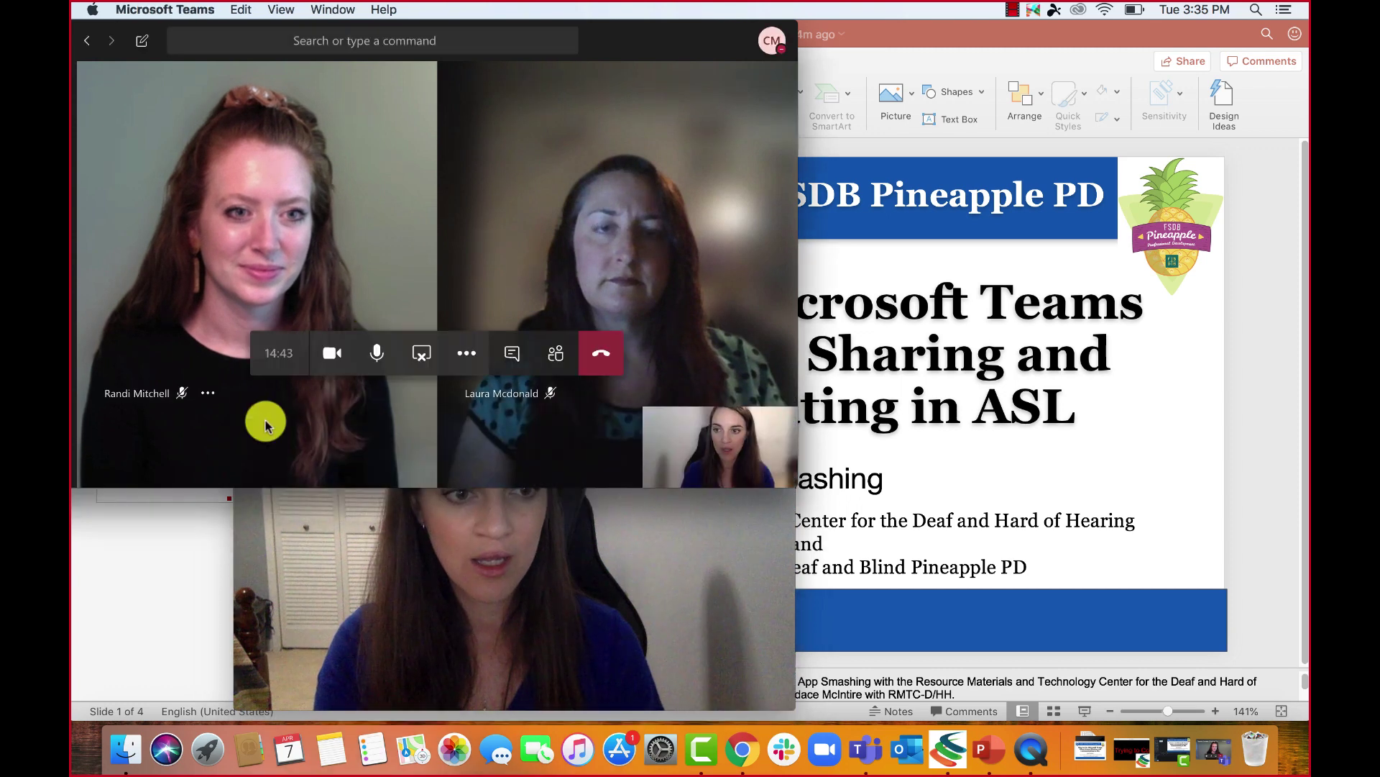
pyautogui.click(208, 398)
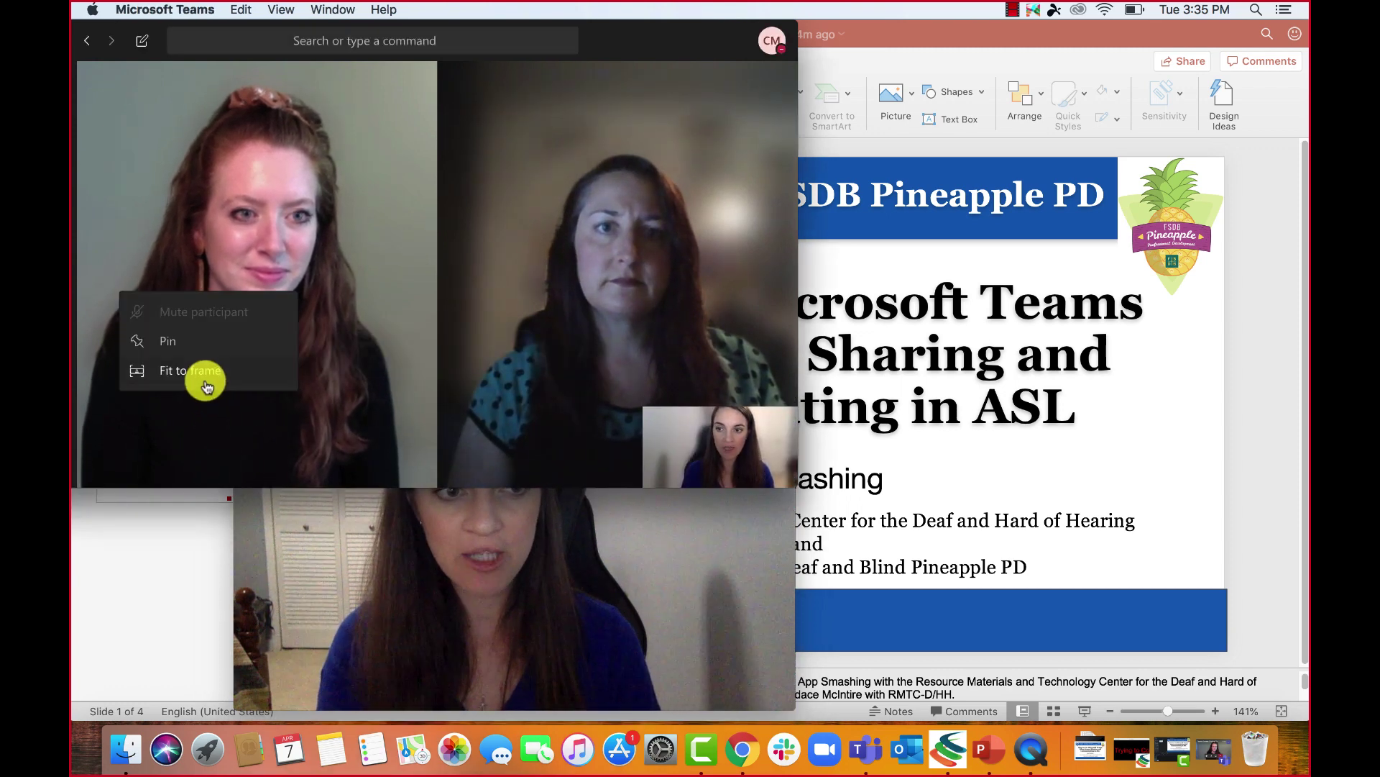
pyautogui.click(205, 373)
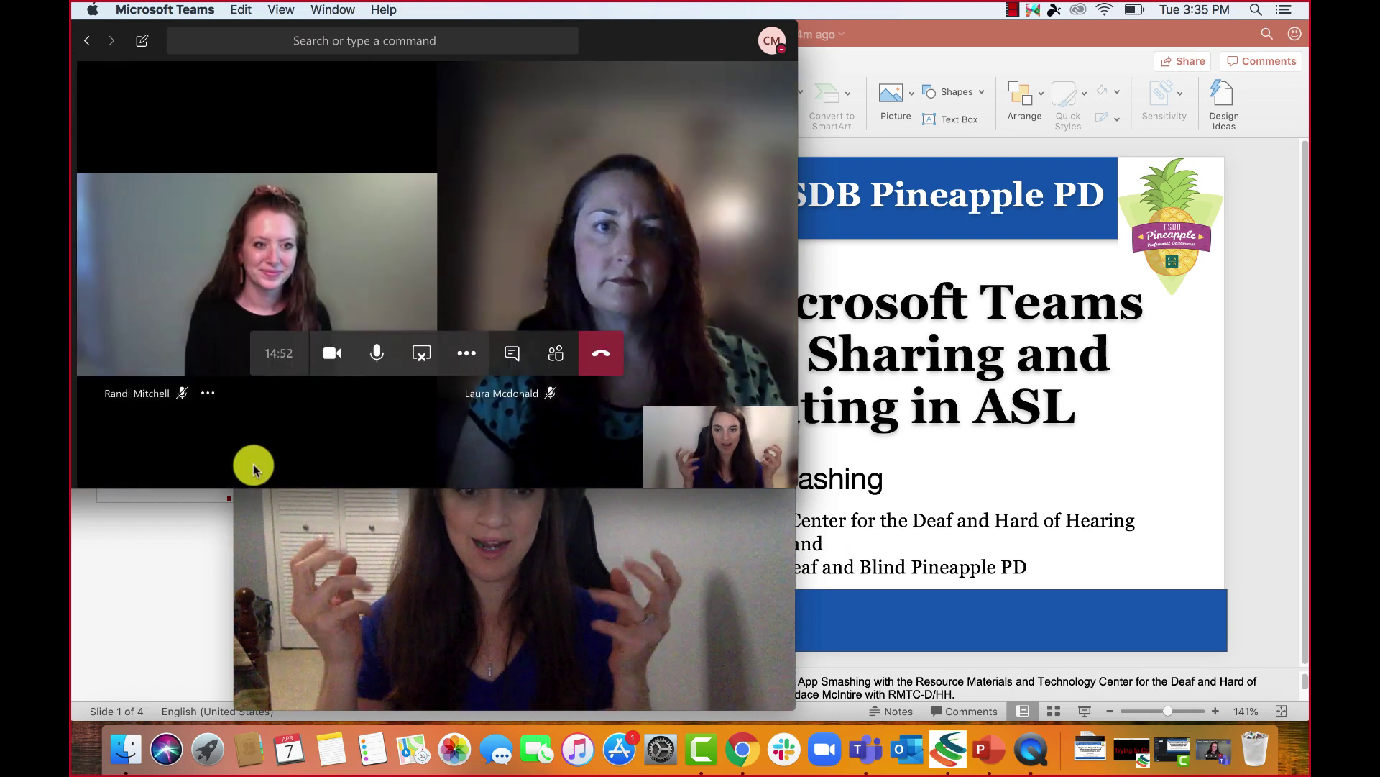
pyautogui.click(209, 394)
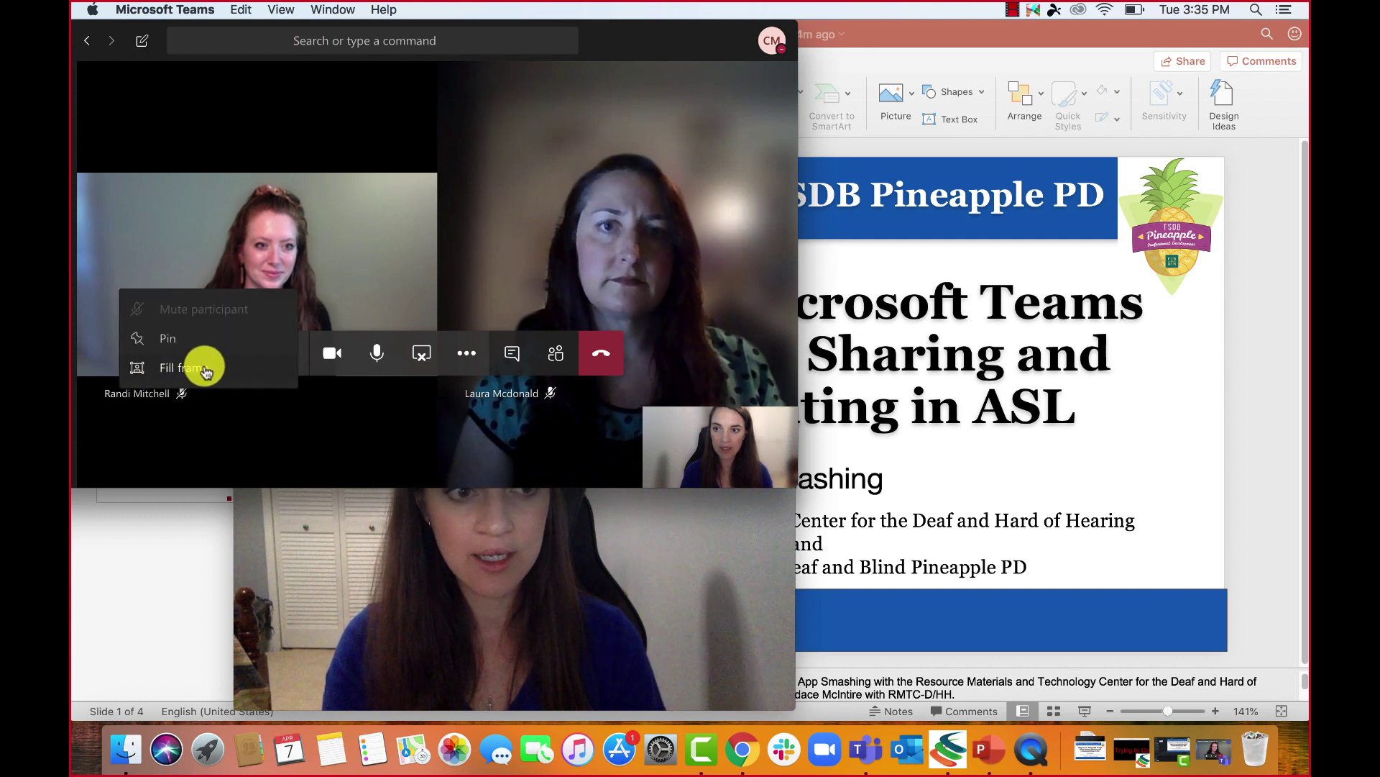
pyautogui.click(140, 412)
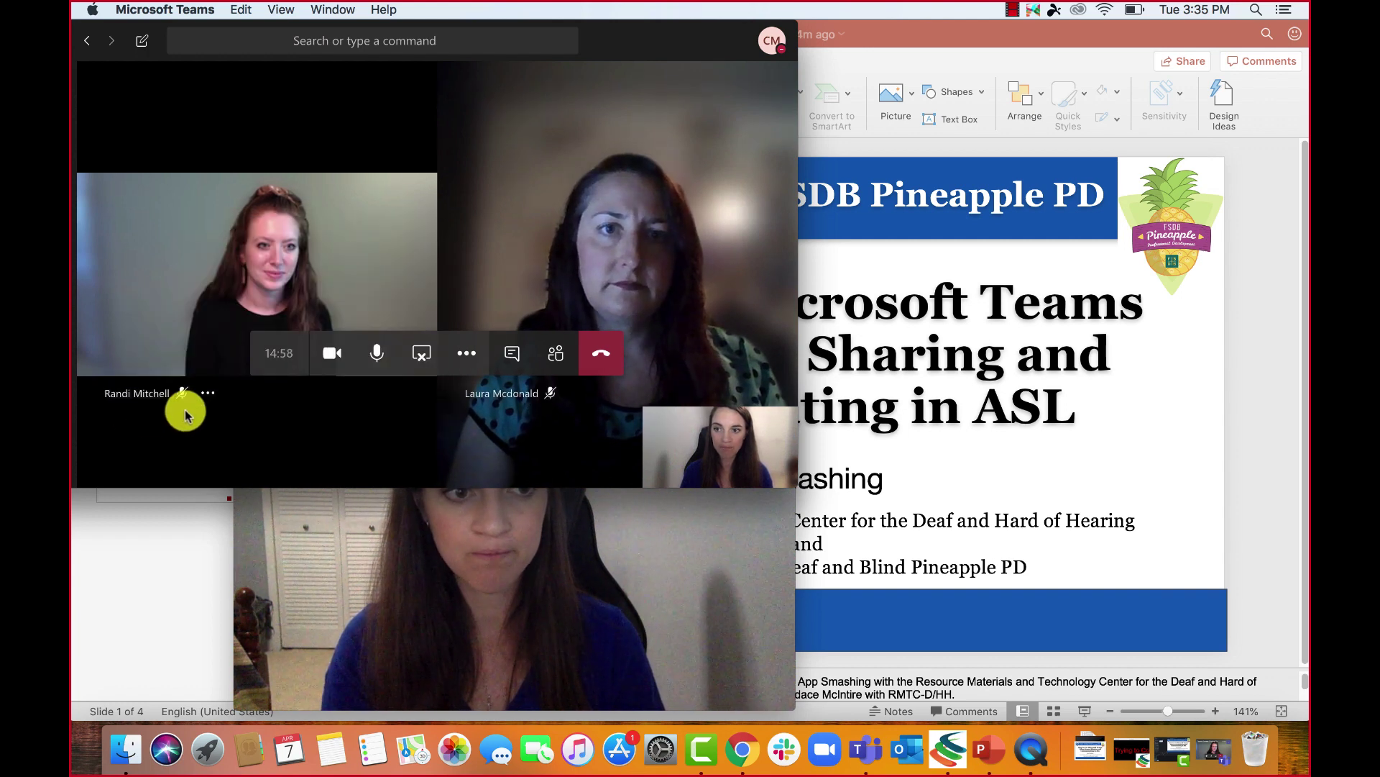
pyautogui.click(209, 394)
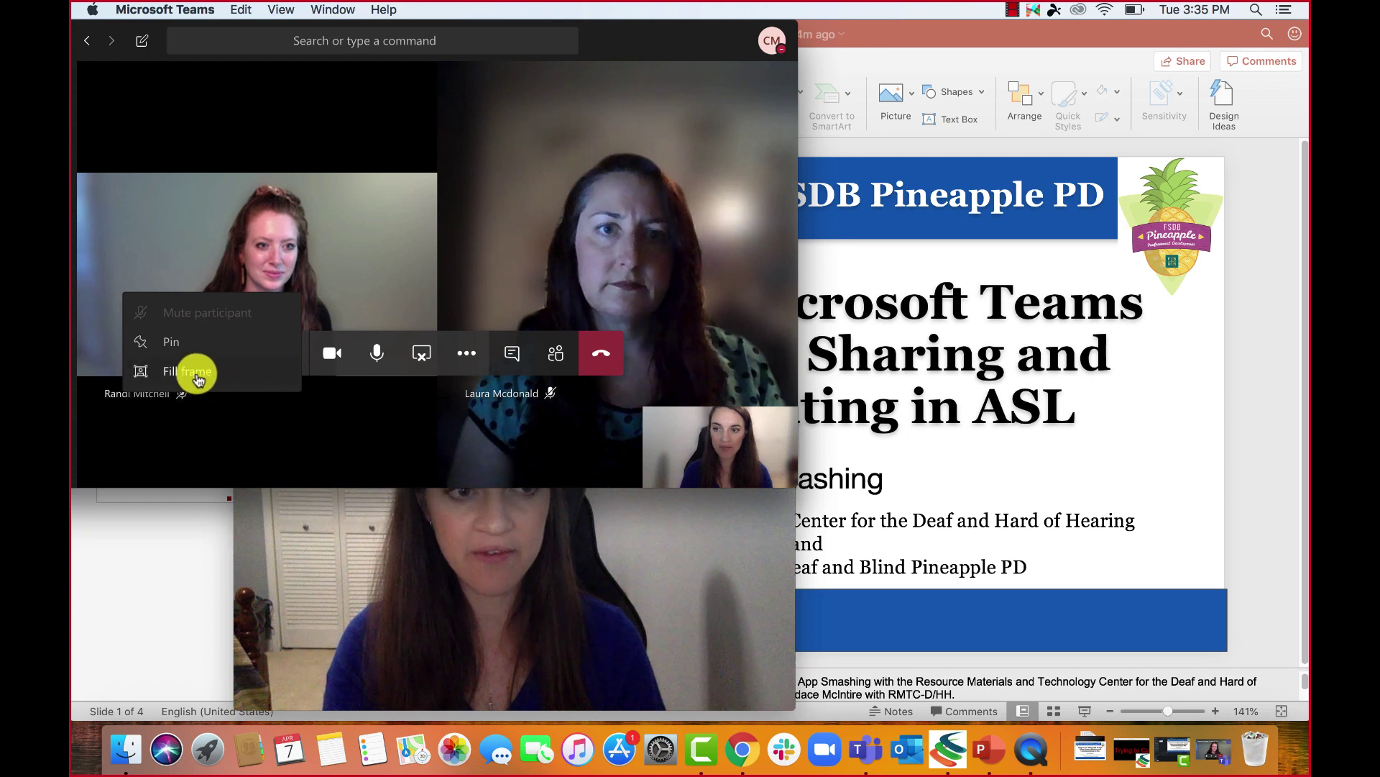
pyautogui.click(203, 380)
pyautogui.click(207, 391)
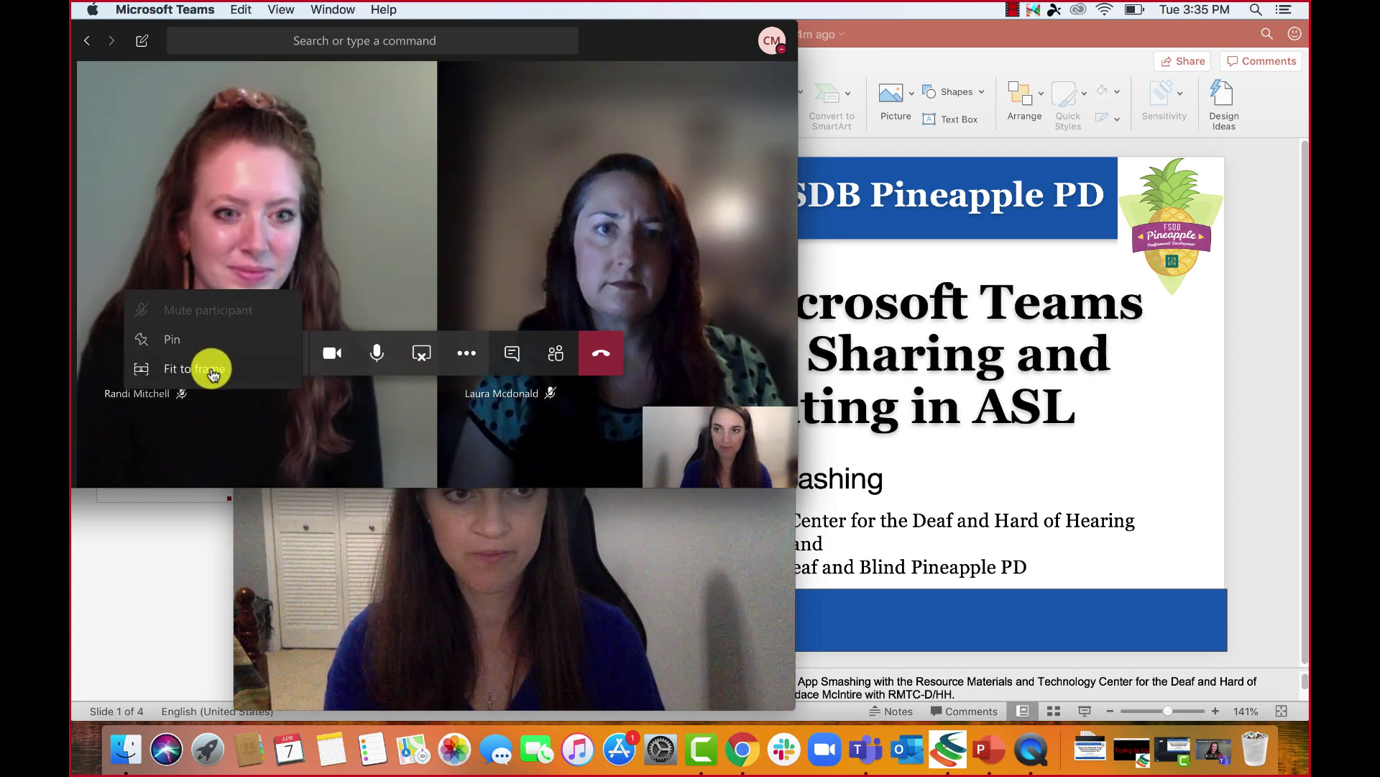
pyautogui.click(210, 370)
# Set the second participant's video to Fit to frame and bring the webcam window forward
pyautogui.moveTo(576, 392)
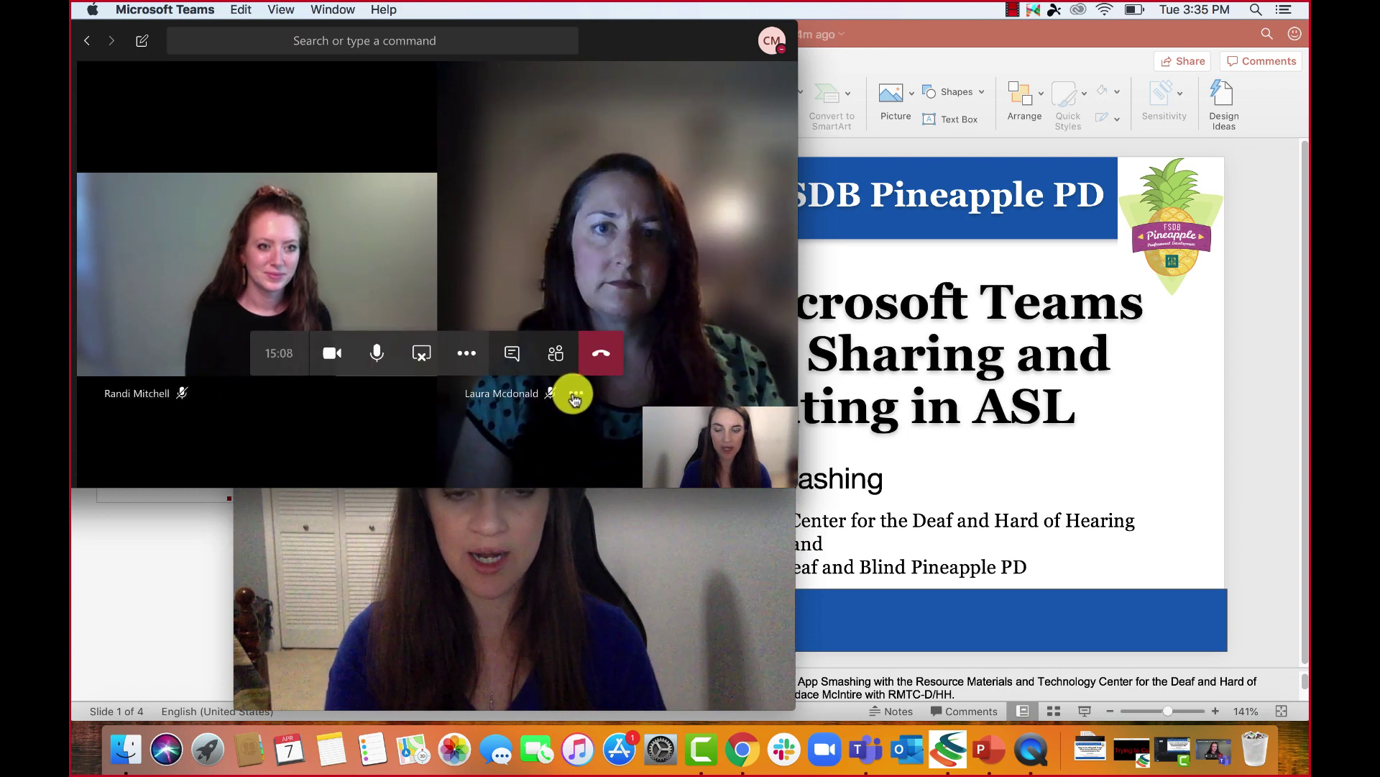
pyautogui.click(576, 394)
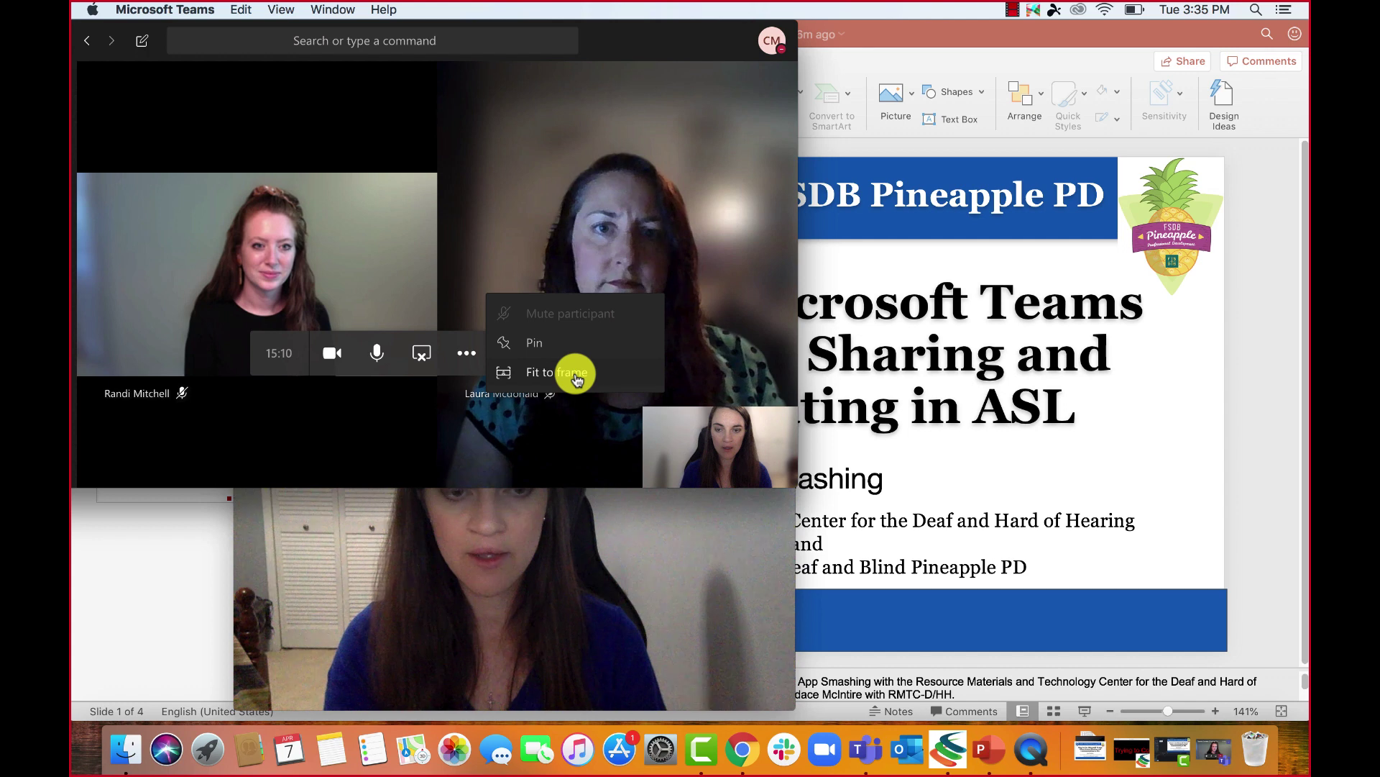
pyautogui.click(576, 379)
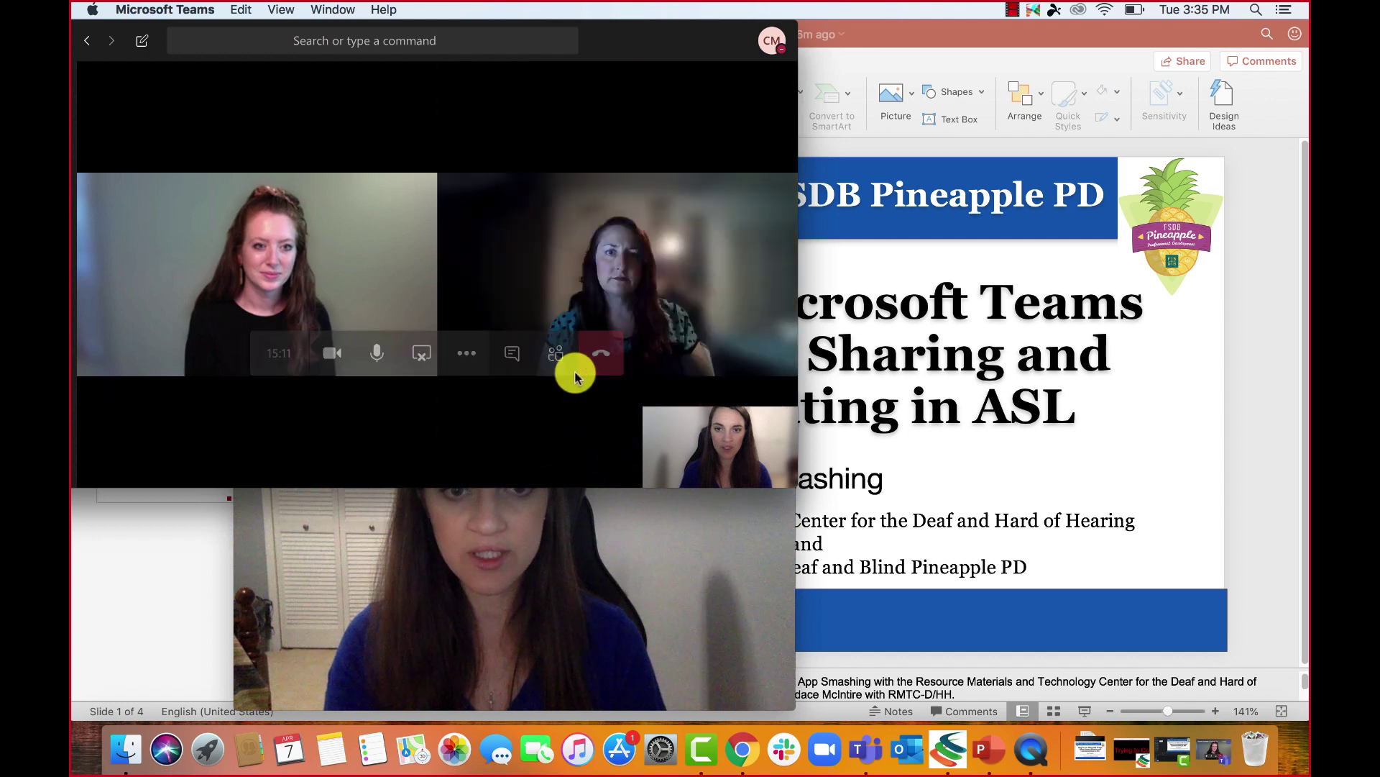
pyautogui.click(452, 542)
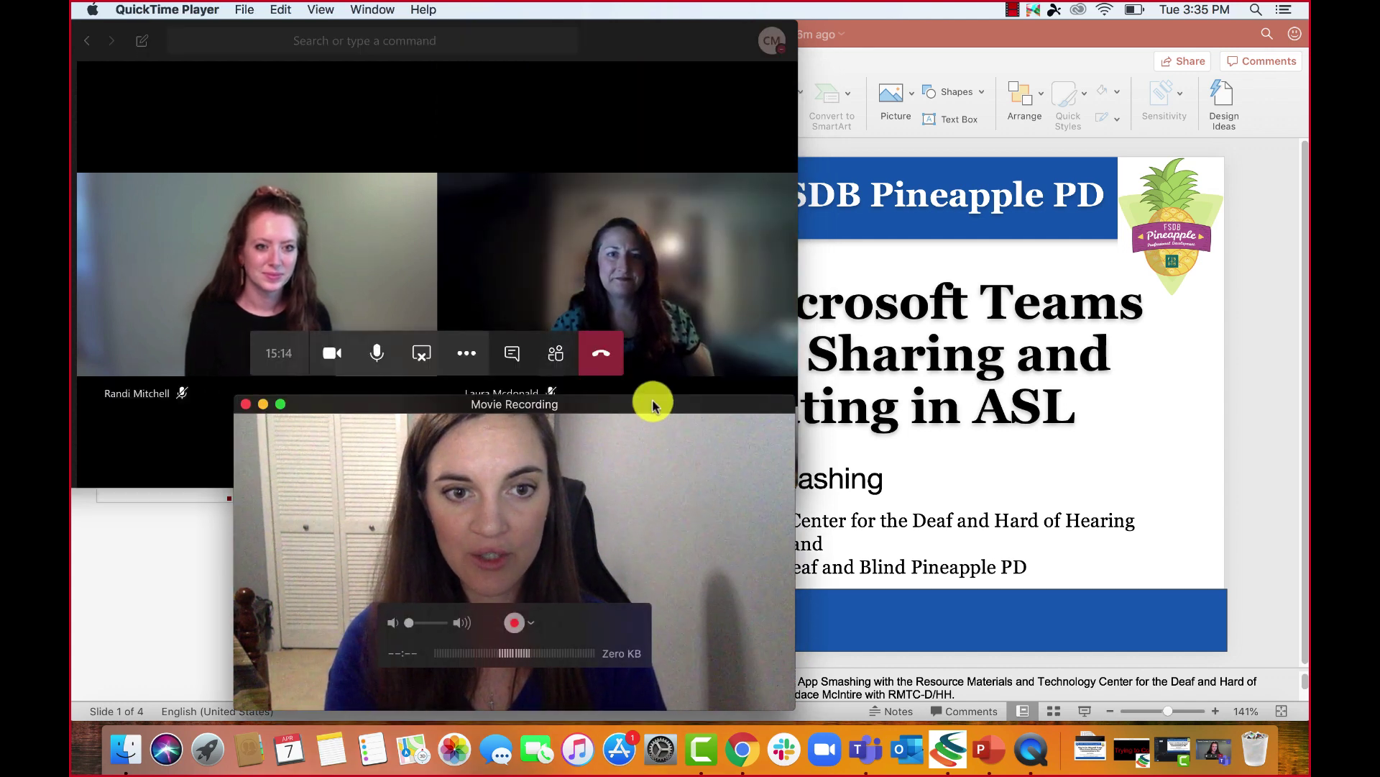